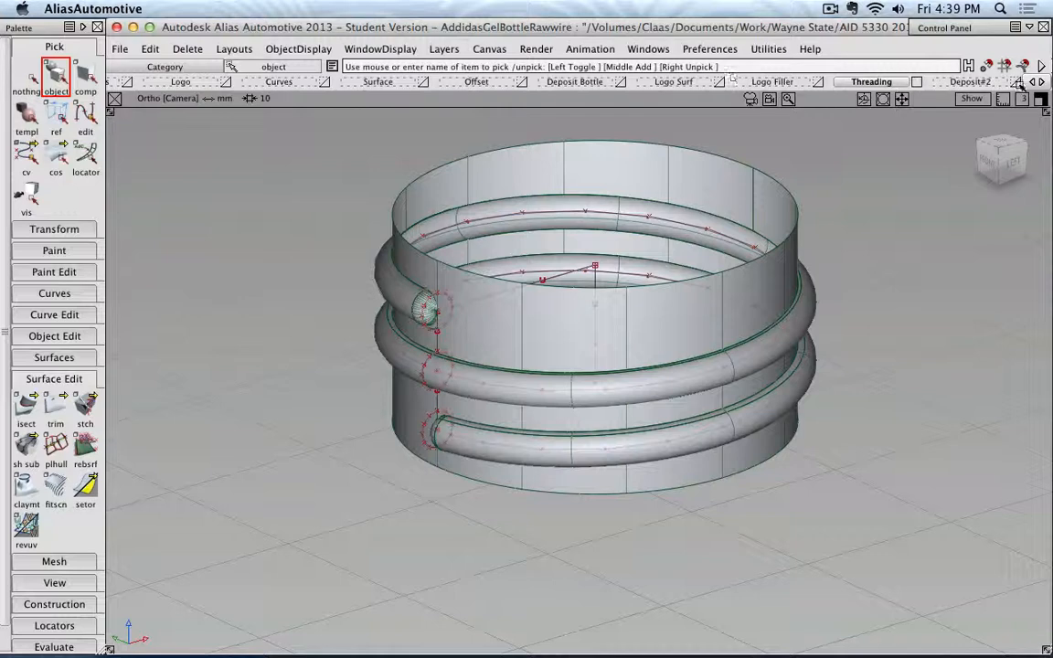
# Bring the Cap layer into view in the layer bar and open the Object Lister beside the model.
pyautogui.click(1040, 81)
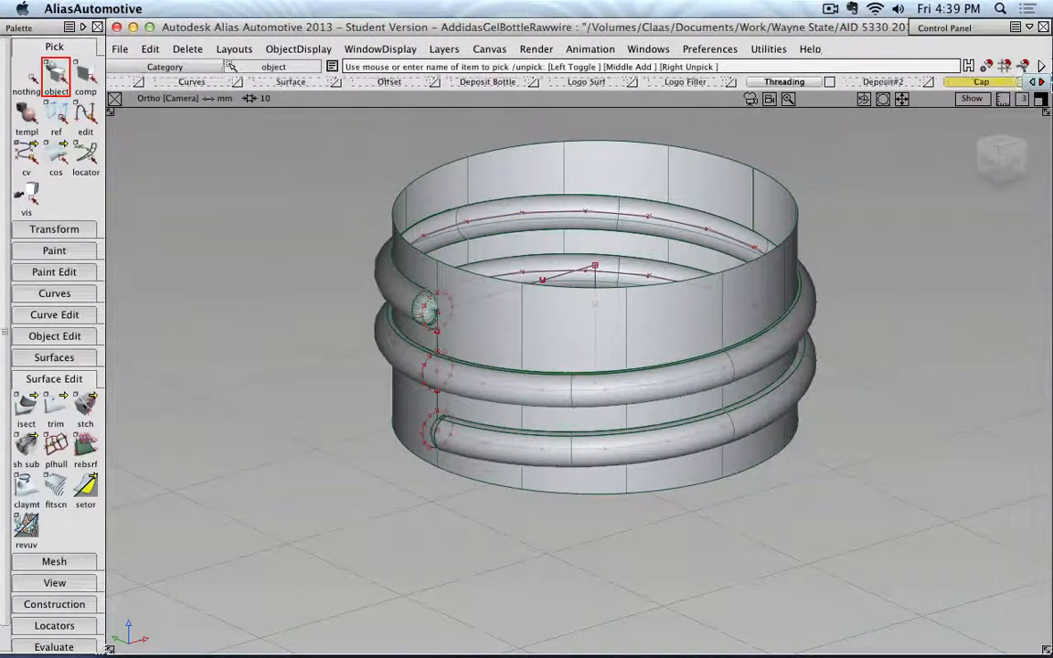
pyautogui.click(1040, 82)
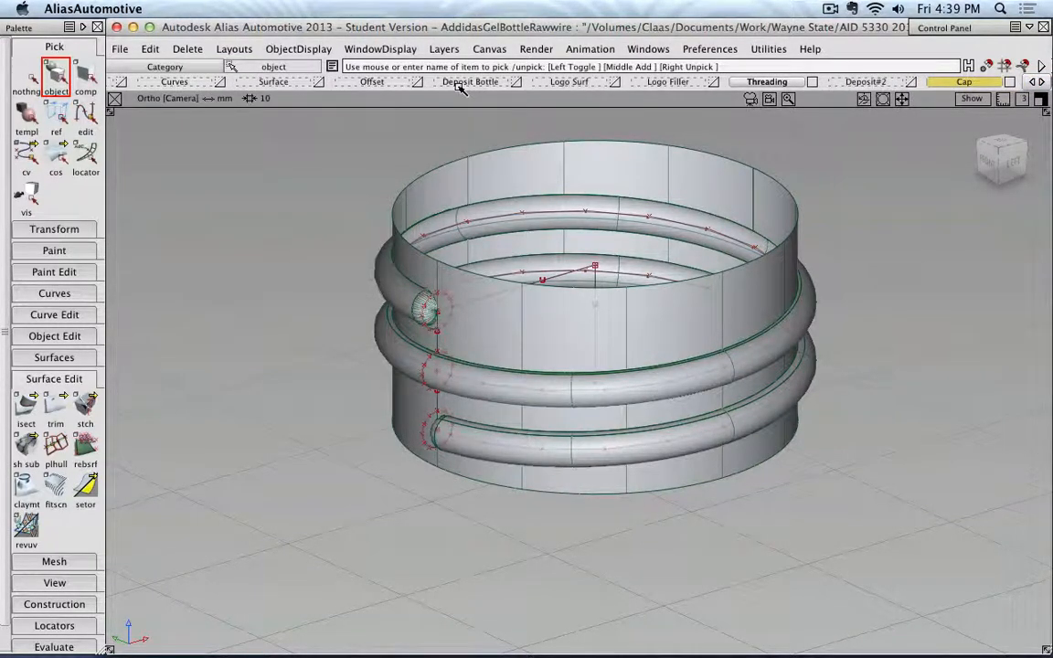
pyautogui.click(443, 49)
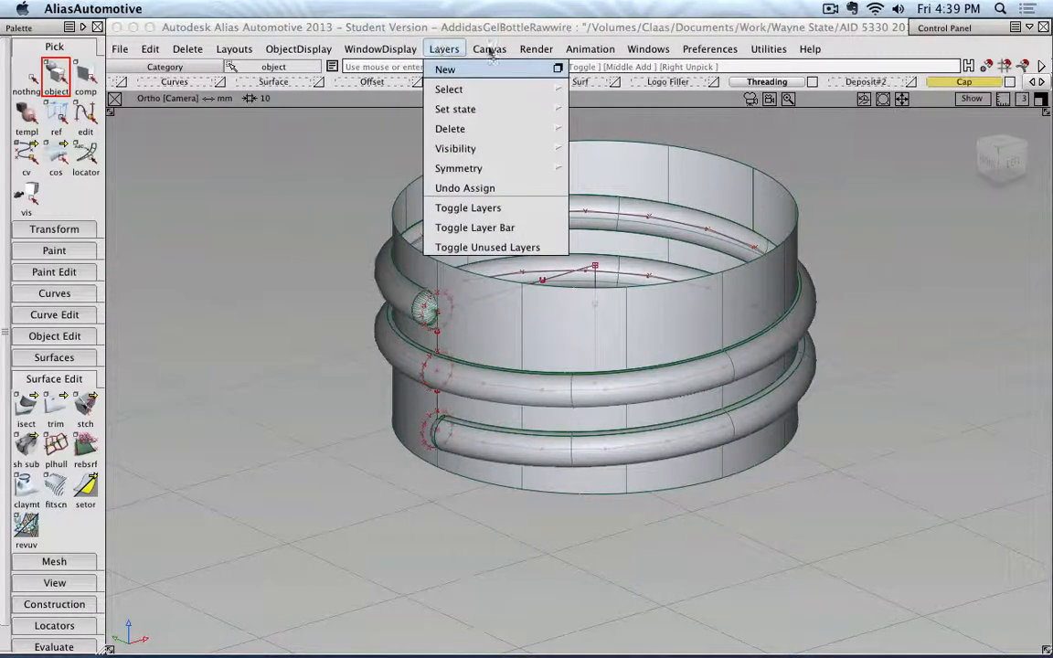
pyautogui.moveTo(634, 51)
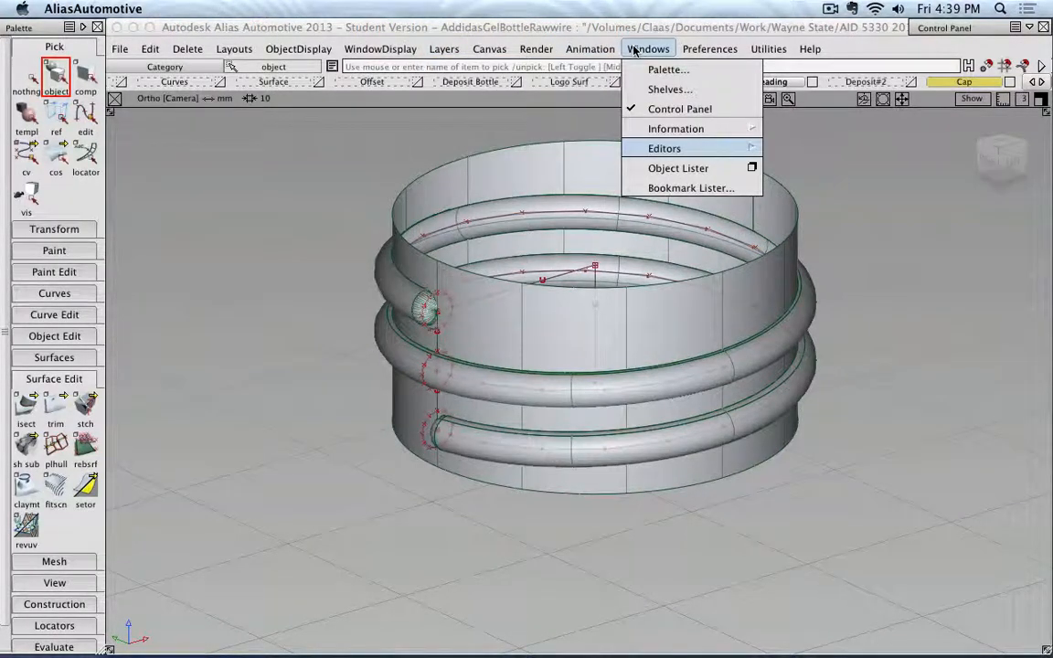
pyautogui.click(659, 169)
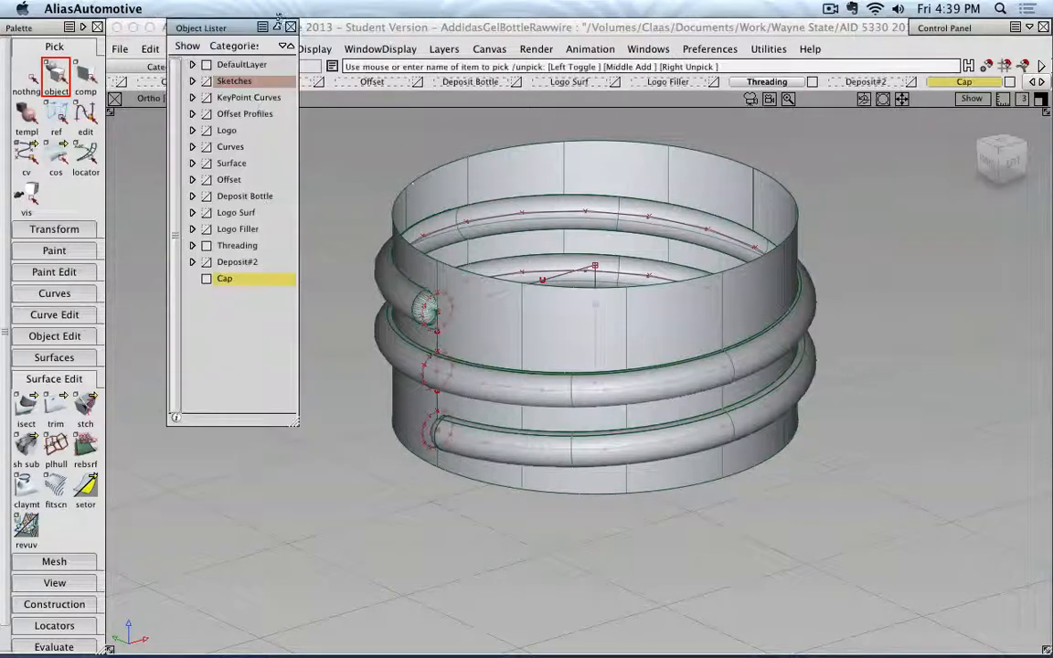
pyautogui.moveTo(213, 20); pyautogui.dragTo(197, 134)
pyautogui.click(240, 129)
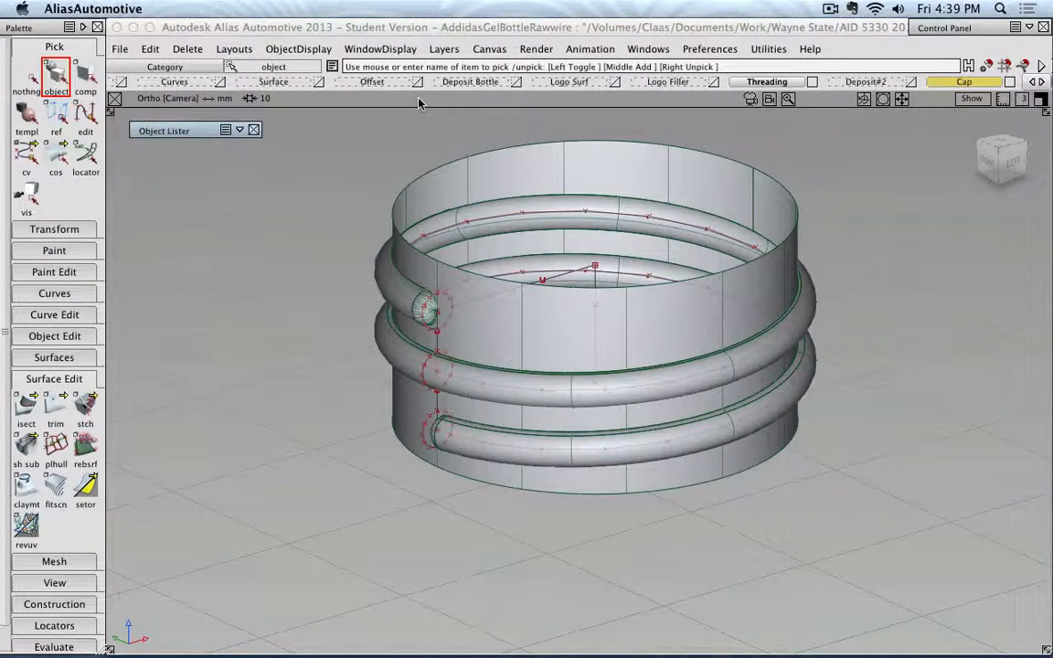
pyautogui.click(239, 129)
pyautogui.click(226, 130)
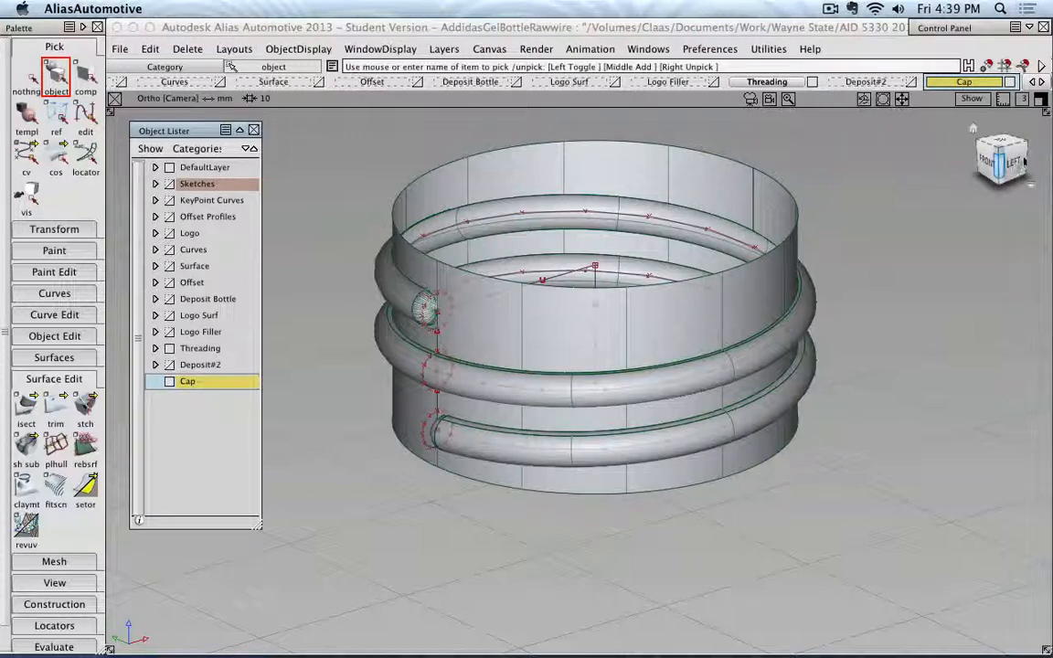
# In the left view, pick the topmost thread profile circle at the end of the helix.
pyautogui.click(1016, 161)
pyautogui.click(1013, 159)
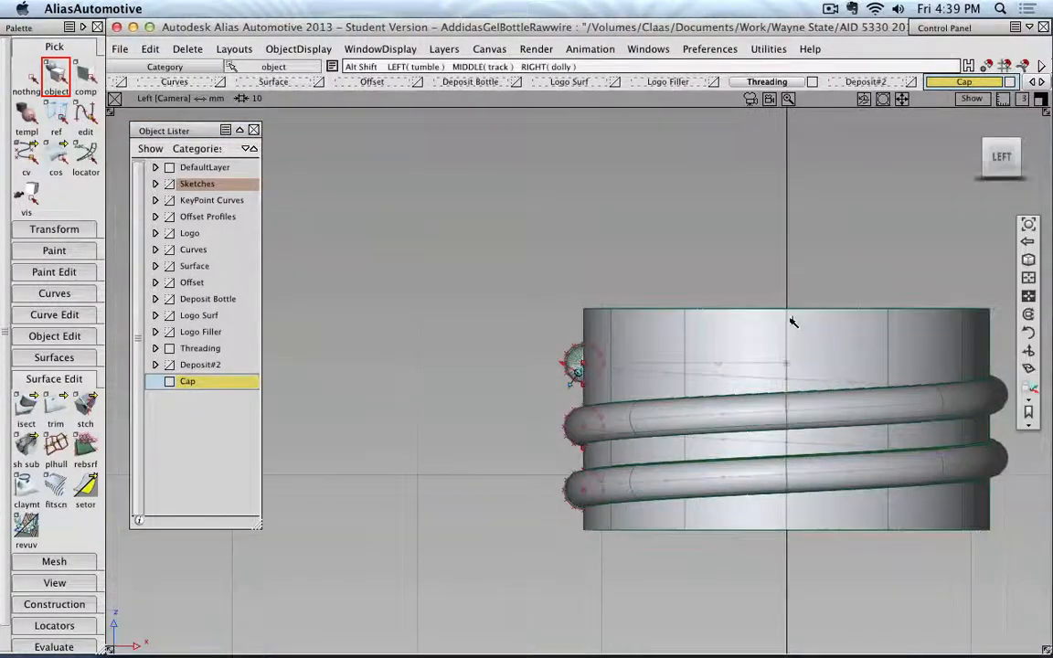
pyautogui.keyDown('alt'); pyautogui.keyDown('shift'); pyautogui.moveTo(512, 231); pyautogui.dragTo(722, 258); pyautogui.keyUp('shift'); pyautogui.keyUp('alt')
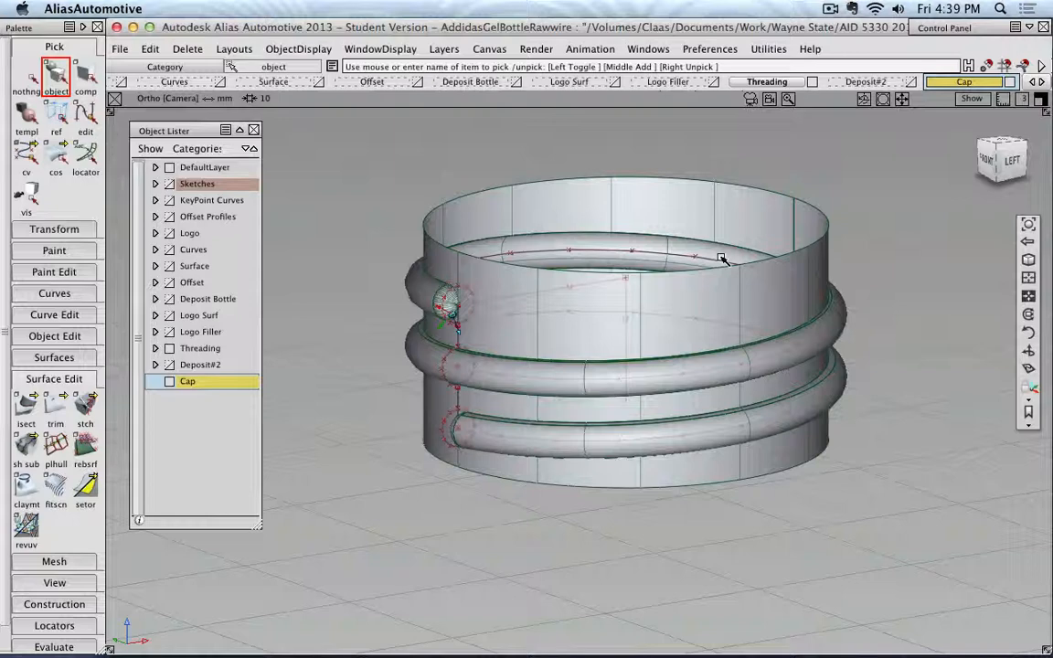
pyautogui.click(1010, 161)
pyautogui.keyDown('ctrl'); pyautogui.keyDown('shift'); pyautogui.moveTo(576, 260); pyautogui.dragTo(681, 269); pyautogui.keyUp('shift'); pyautogui.keyUp('ctrl')
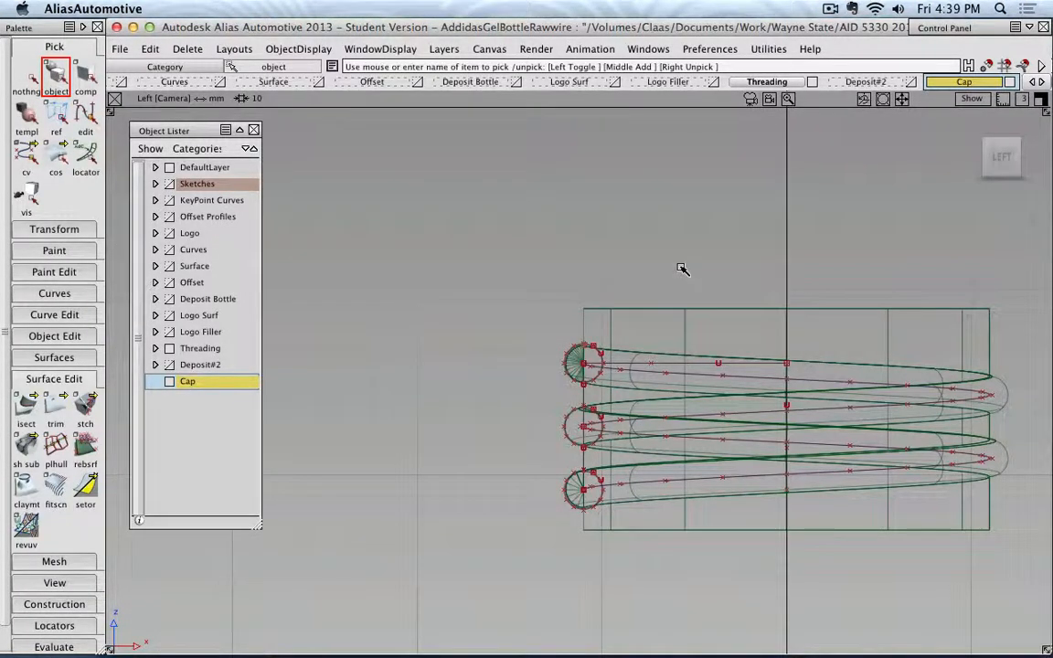
pyautogui.keyDown('alt'); pyautogui.keyDown('shift'); pyautogui.moveTo(680, 268); pyautogui.dragTo(642, 270, button='right'); pyautogui.keyUp('shift'); pyautogui.keyUp('alt')
pyautogui.keyDown('alt'); pyautogui.keyDown('shift'); pyautogui.moveTo(642, 251); pyautogui.dragTo(546, 203, button='middle'); pyautogui.keyUp('shift'); pyautogui.keyUp('alt')
pyautogui.keyDown('alt'); pyautogui.keyDown('shift'); pyautogui.moveTo(546, 203); pyautogui.dragTo(517, 219, button='right'); pyautogui.keyUp('shift'); pyautogui.keyUp('alt')
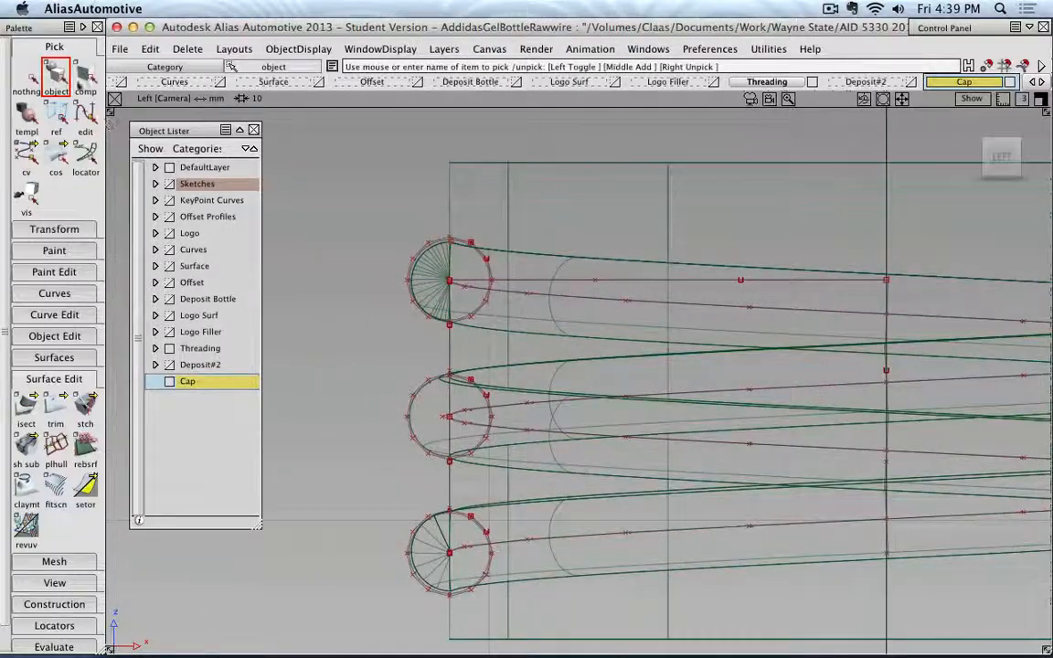
pyautogui.click(33, 76)
pyautogui.keyDown('alt'); pyautogui.keyDown('shift'); pyautogui.moveTo(439, 300); pyautogui.dragTo(473, 229, button='right'); pyautogui.keyUp('shift'); pyautogui.keyUp('alt')
pyautogui.click(472, 227)
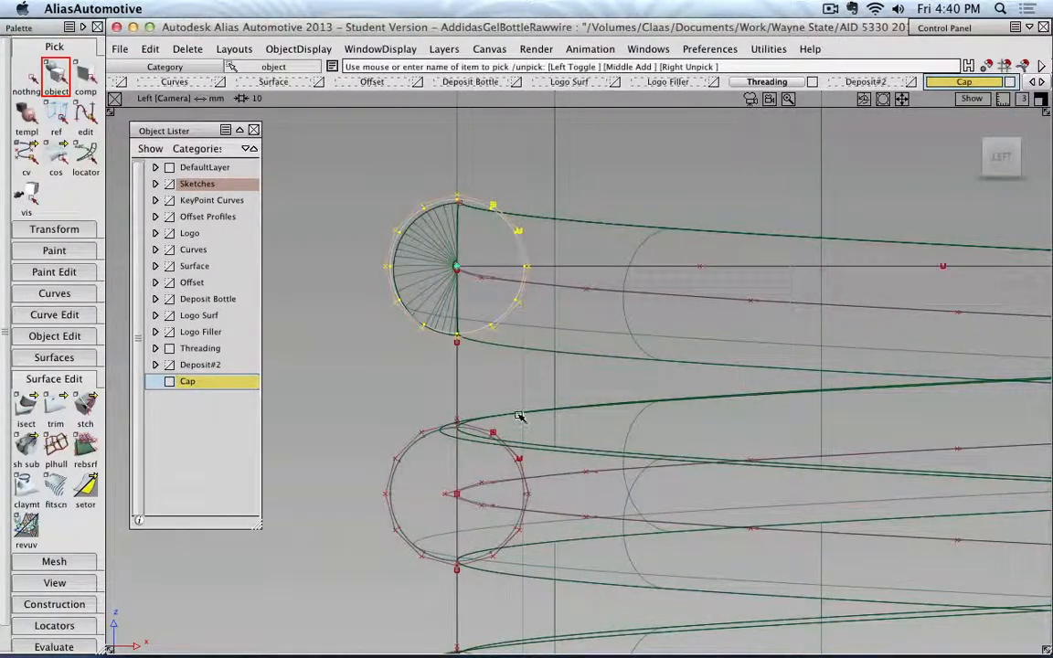
pyautogui.click(414, 450)
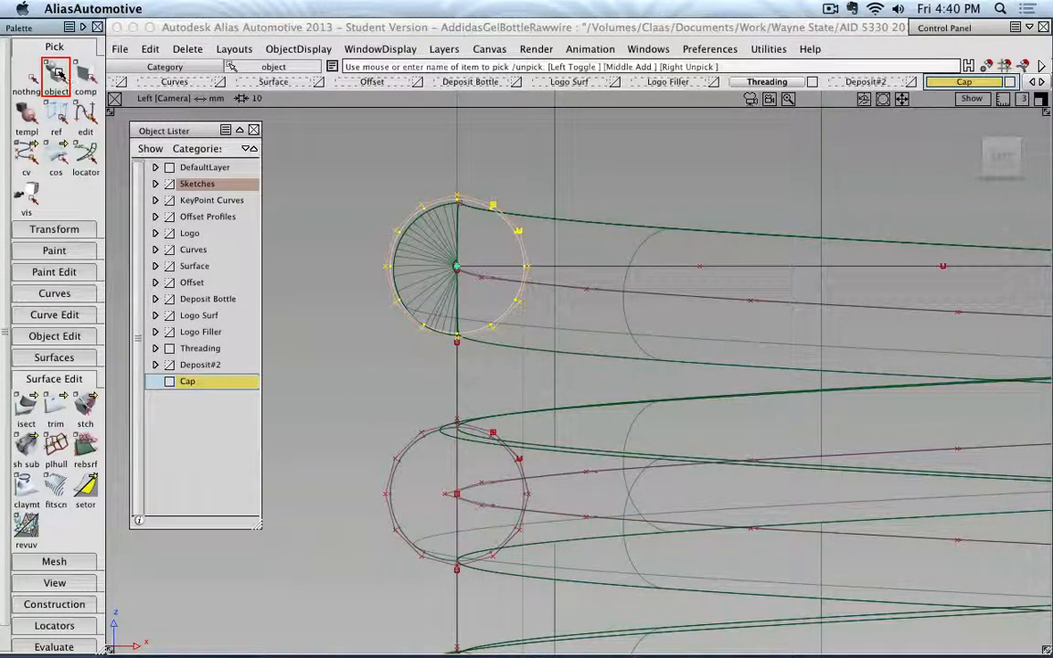
# Add the middle and lowest thread profile circles and the horizontal and vertical construction curves to the selection.
pyautogui.click(85, 75)
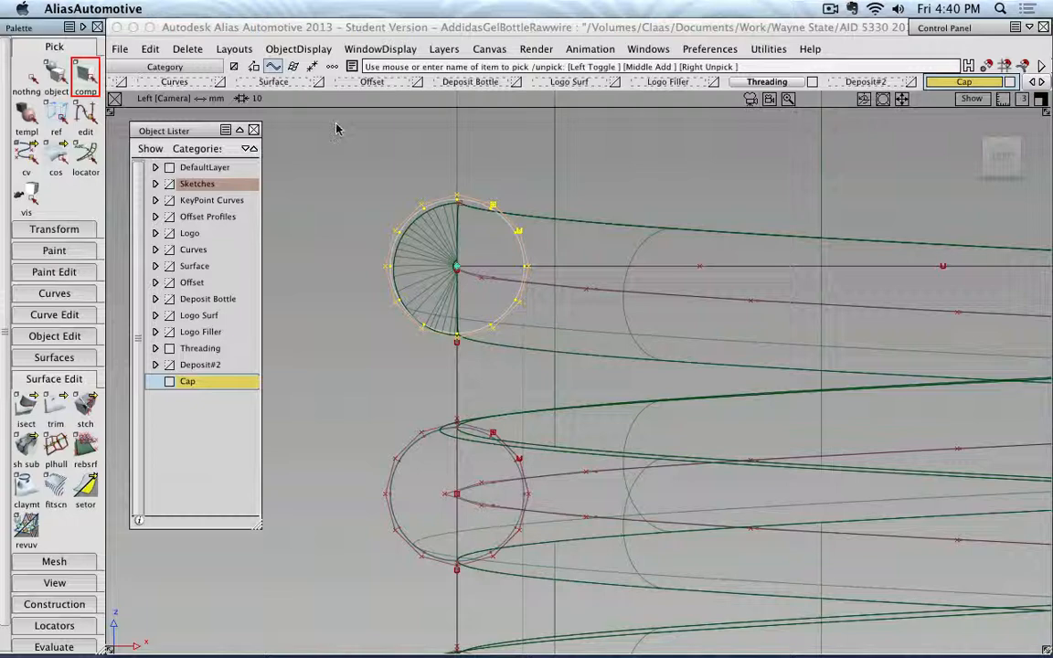
pyautogui.keyDown('alt'); pyautogui.keyDown('shift'); pyautogui.moveTo(438, 301); pyautogui.dragTo(473, 375, button='right'); pyautogui.keyUp('shift'); pyautogui.keyUp('alt')
pyautogui.click(421, 397)
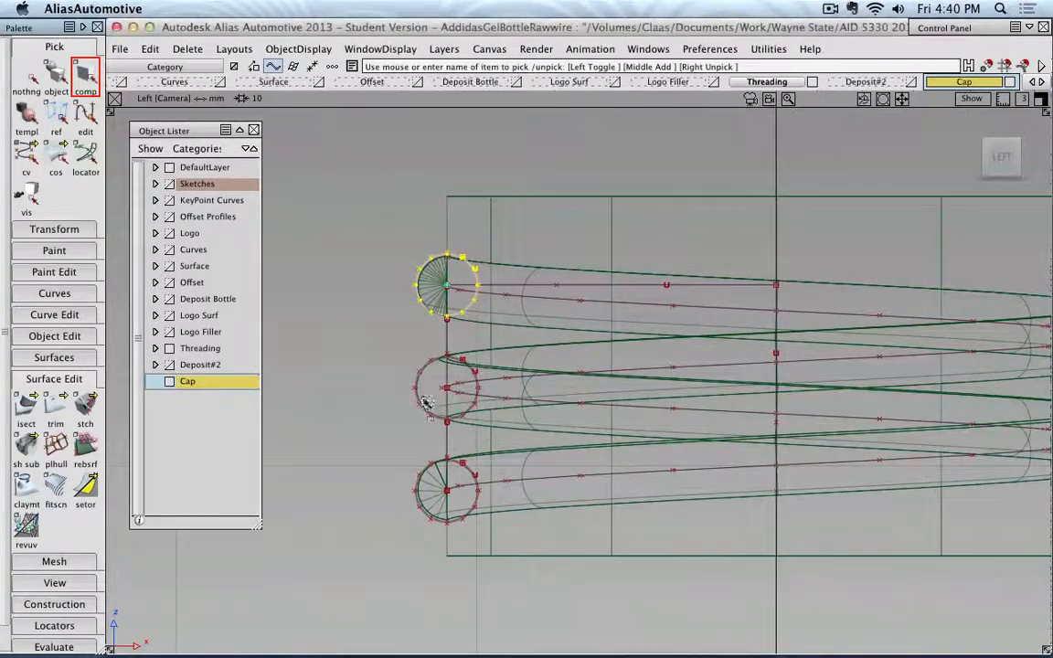
pyautogui.click(470, 476)
pyautogui.keyDown('alt'); pyautogui.keyDown('shift'); pyautogui.moveTo(567, 341); pyautogui.dragTo(731, 292); pyautogui.keyUp('shift'); pyautogui.keyUp('alt')
pyautogui.click(736, 291)
pyautogui.click(775, 315)
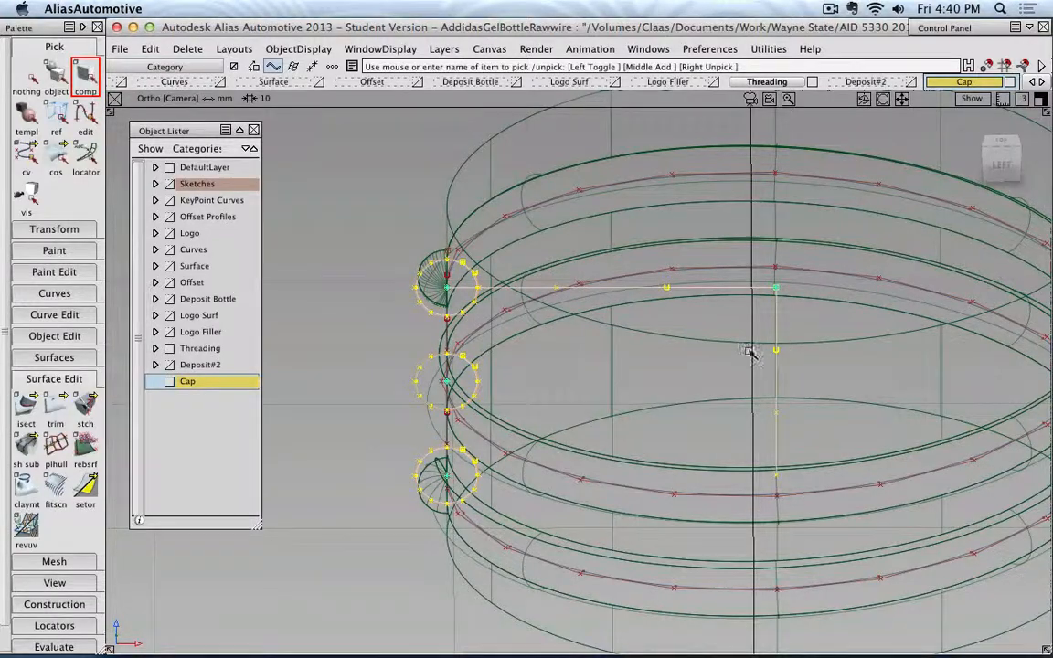
pyautogui.keyDown('alt'); pyautogui.keyDown('shift'); pyautogui.moveTo(747, 352); pyautogui.dragTo(753, 273); pyautogui.keyUp('shift'); pyautogui.keyUp('alt')
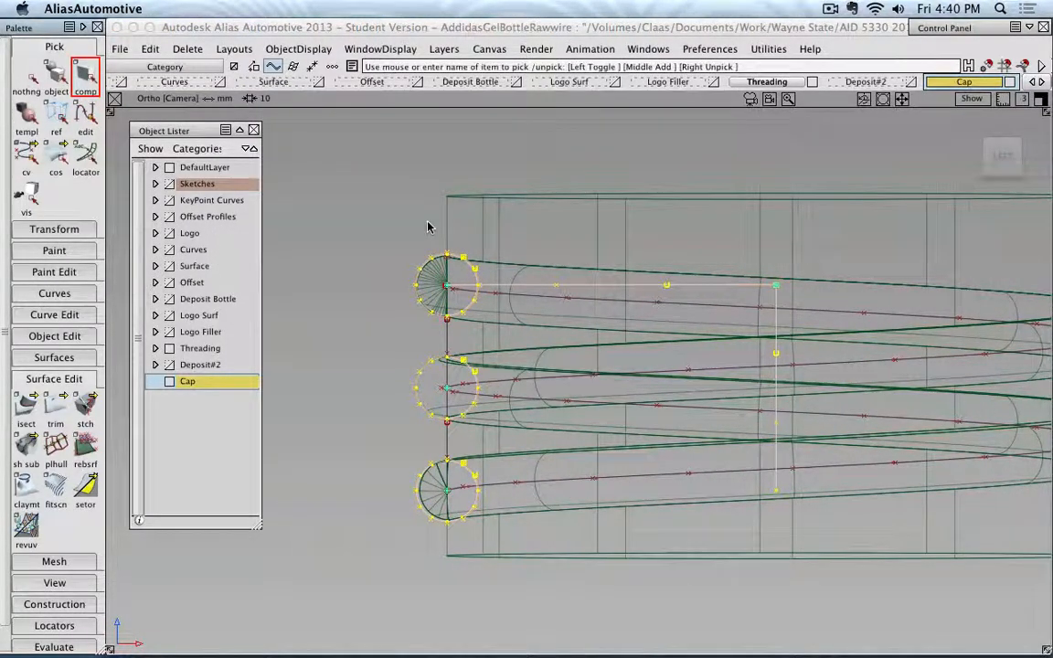
# Paste a copy of the picked profile circles and construction curves and assign it to the Cap layer.
pyautogui.press('super+v')
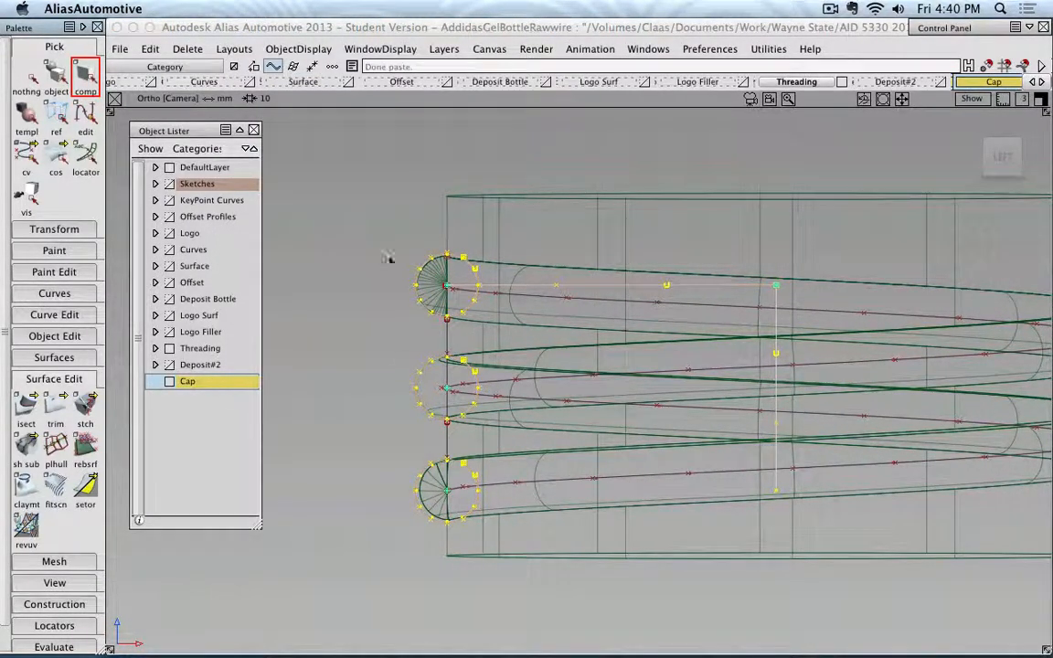
pyautogui.rightClick(226, 382)
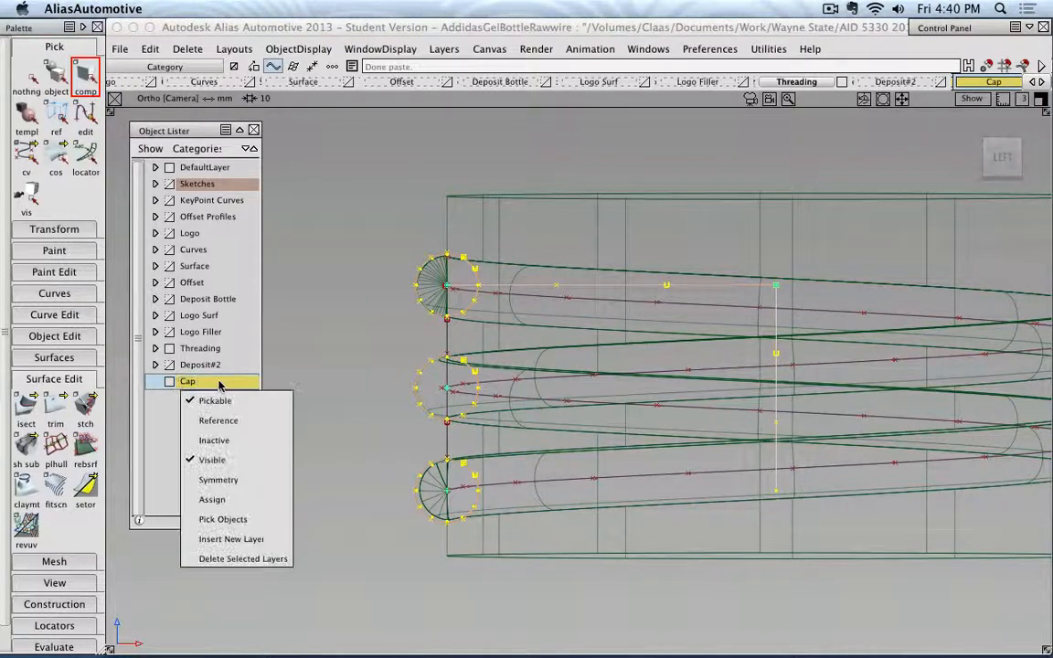
pyautogui.click(212, 500)
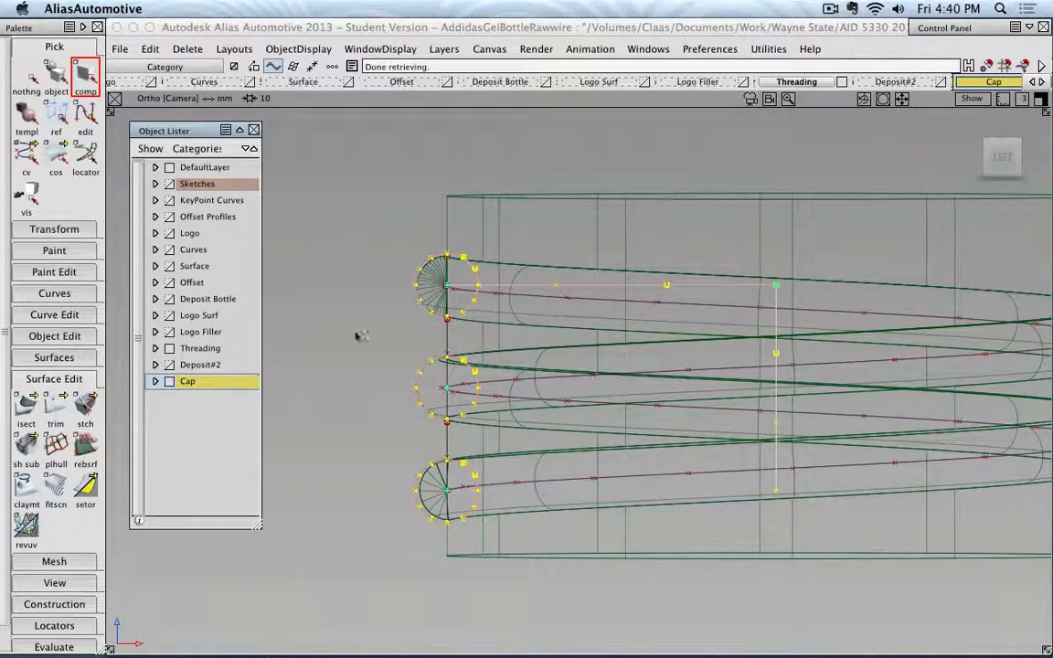
# Make Threading the active layer, hide the Cap layer and clear the selection.
pyautogui.click(199, 348)
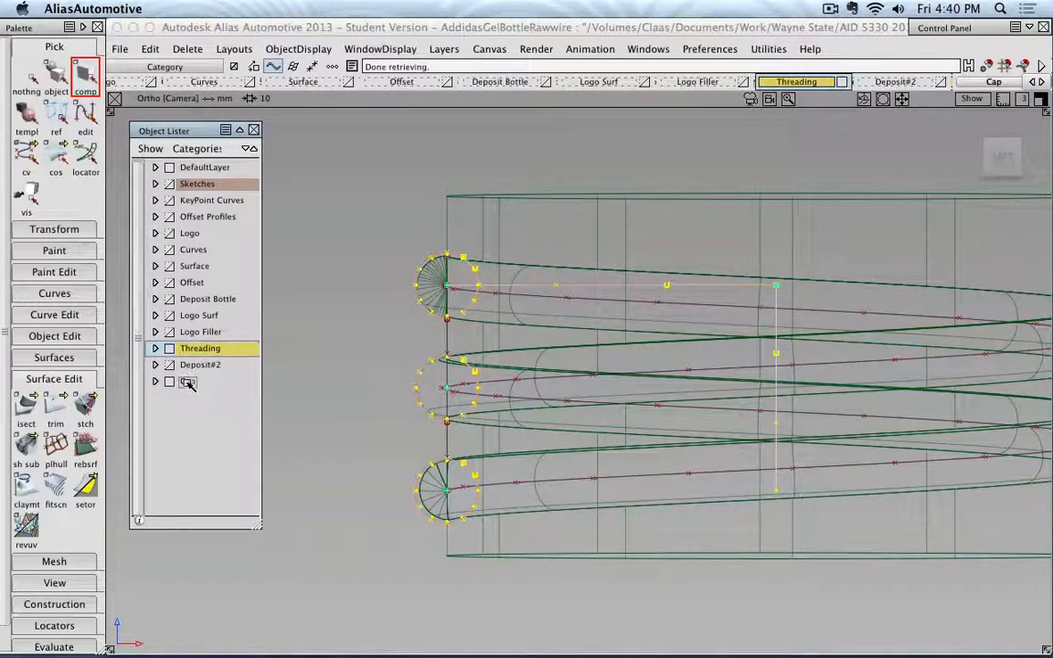
pyautogui.click(169, 382)
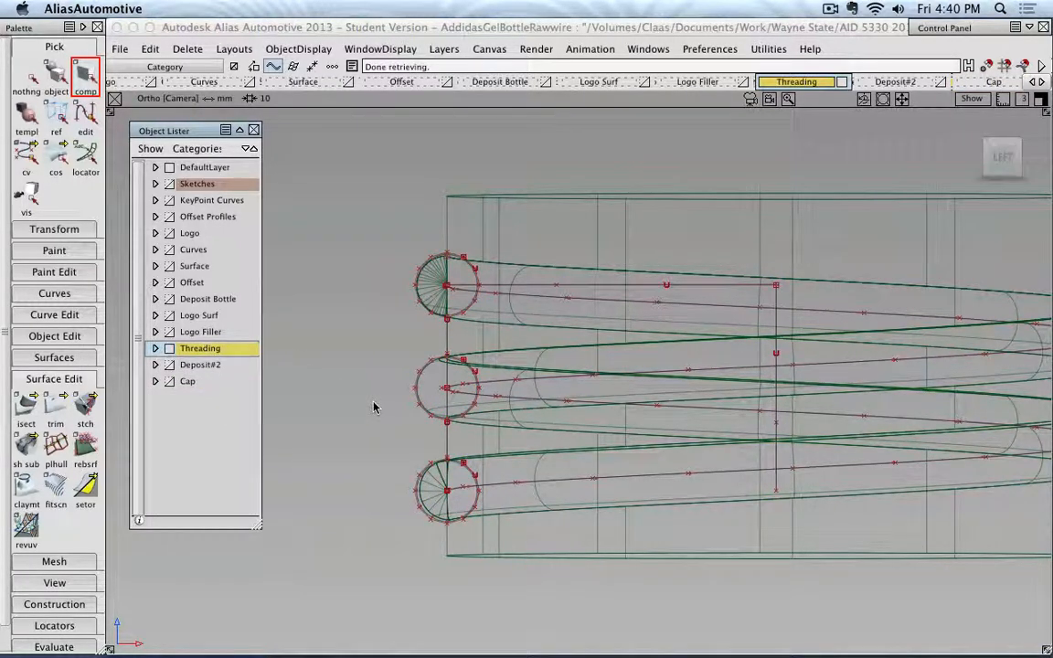
pyautogui.click(35, 75)
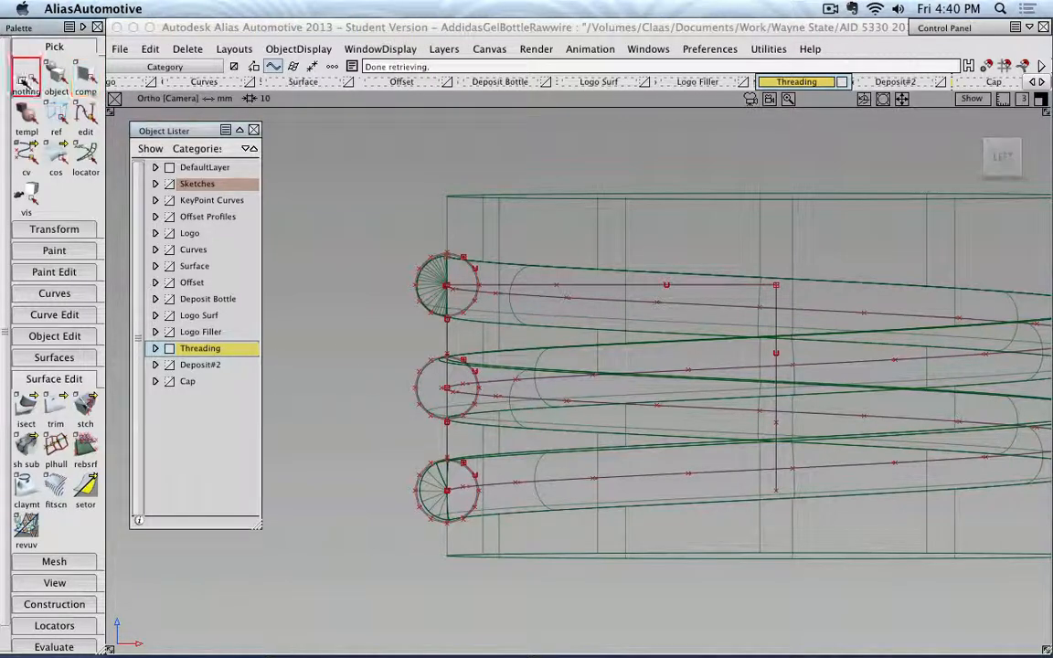
# In the left view, pick the vertical curve joining the centres of the top and middle profile circles.
pyautogui.click(1001, 161)
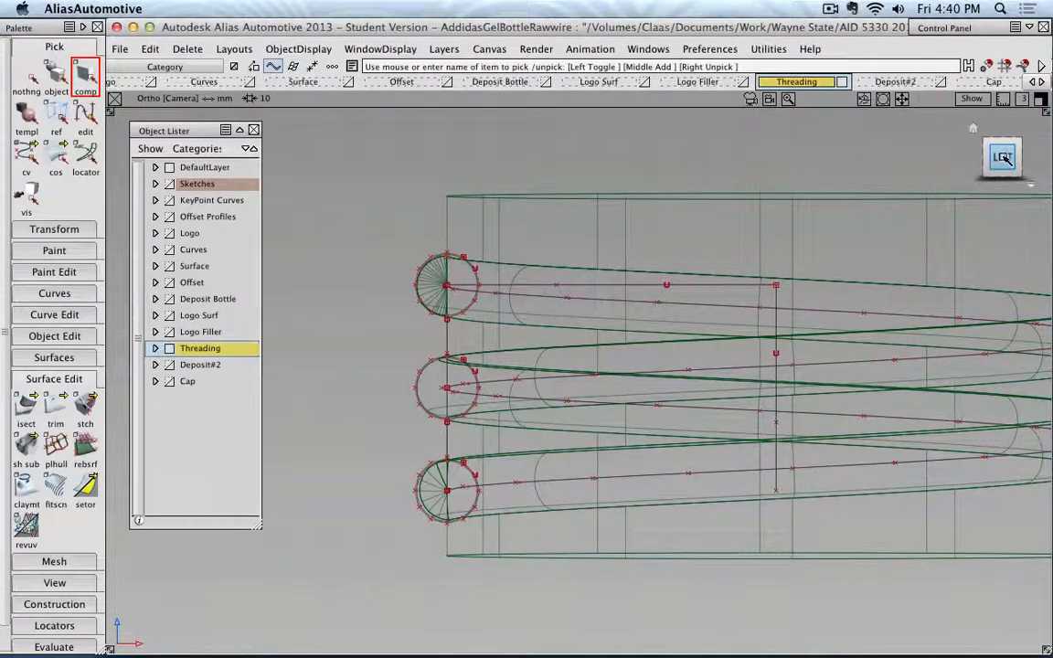
pyautogui.keyDown('alt'); pyautogui.keyDown('shift'); pyautogui.moveTo(702, 280); pyautogui.dragTo(649, 241, button='middle'); pyautogui.keyUp('shift'); pyautogui.keyUp('alt')
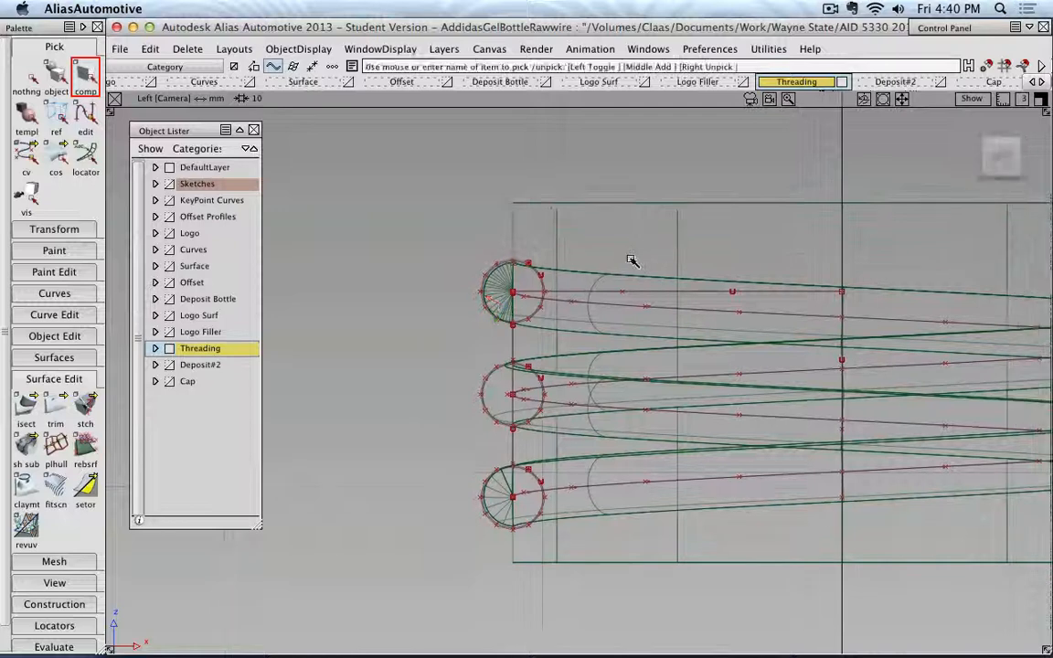
pyautogui.scroll(5, 631, 259)
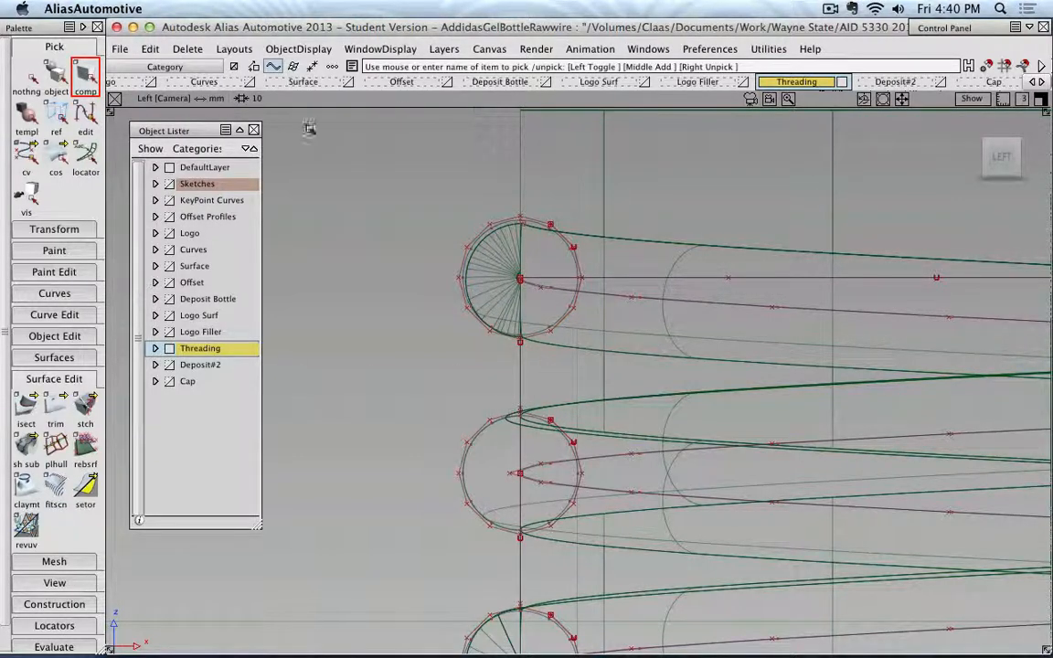
pyautogui.click(22, 73)
pyautogui.moveTo(468, 135); pyautogui.dragTo(510, 160)
pyautogui.click(522, 368)
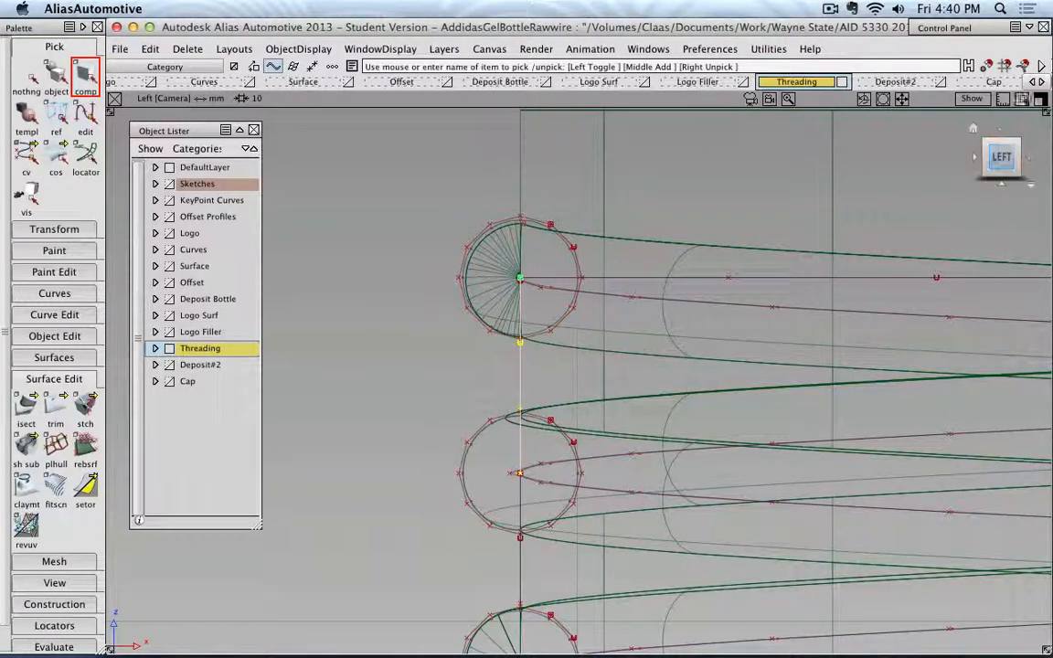
# Check the curve snap options and place an edit point on the vertical curve below the top circle, at about X -10.99, Z 134.70.
pyautogui.click(1023, 67)
pyautogui.click(1023, 67)
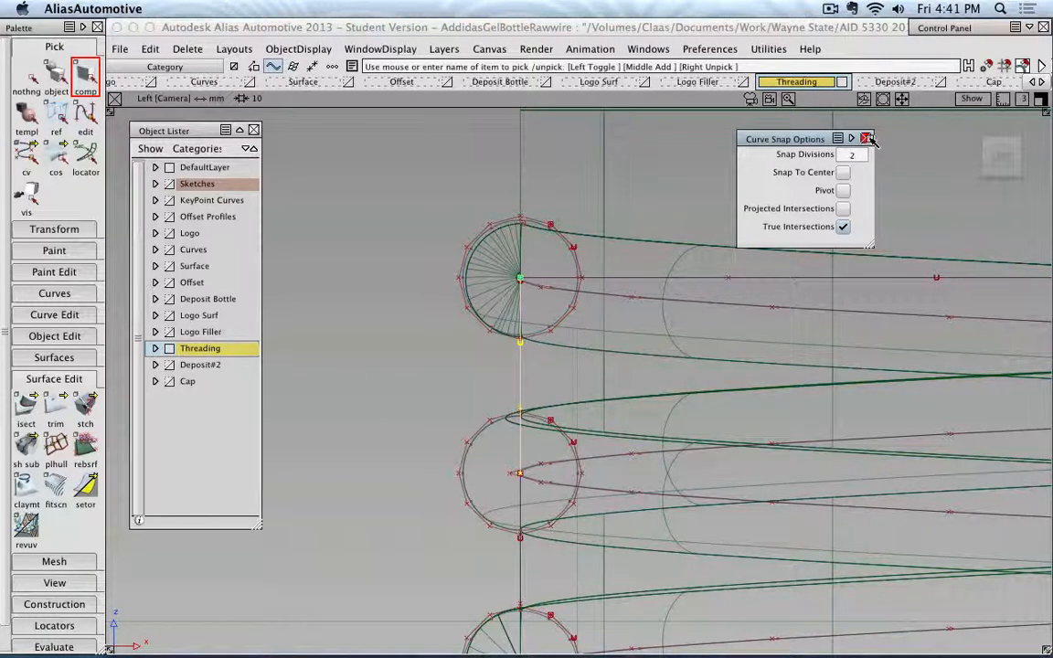
pyautogui.click(869, 139)
pyautogui.click(94, 296)
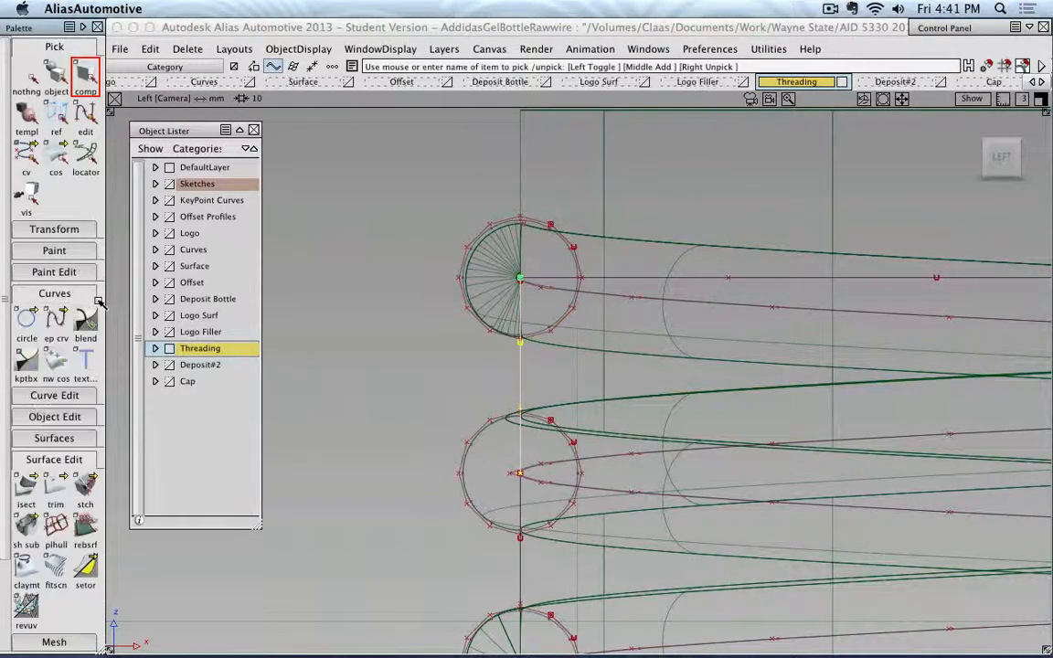
pyautogui.click(56, 317)
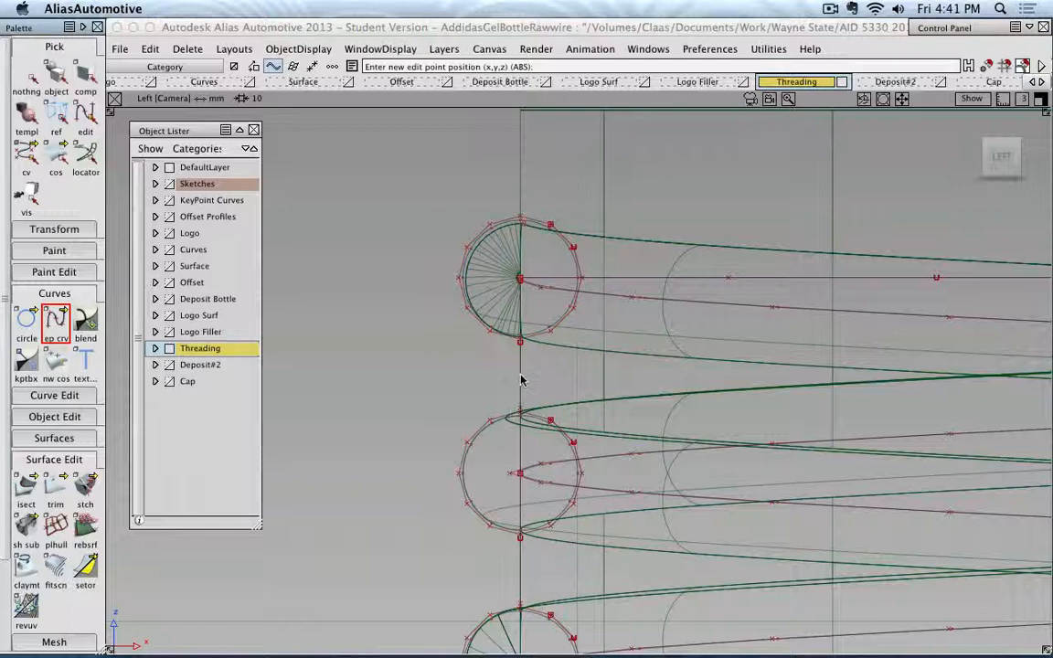
pyautogui.moveTo(521, 374); pyautogui.dragTo(531, 353)
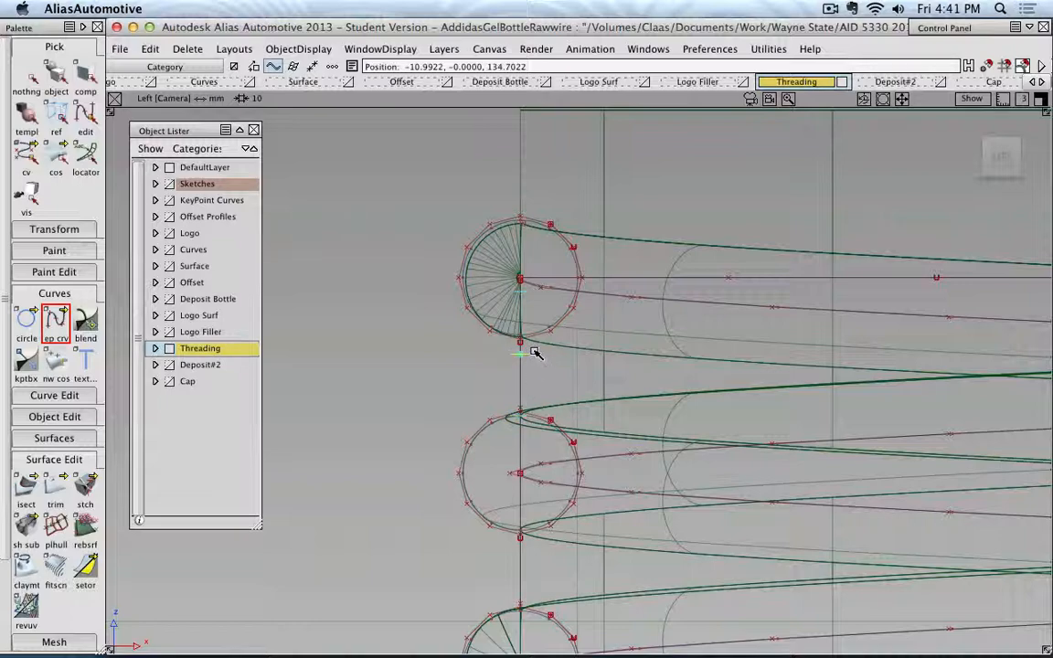
pyautogui.keyDown('alt'); pyautogui.keyDown('shift'); pyautogui.moveTo(600, 341); pyautogui.dragTo(494, 353); pyautogui.keyUp('shift'); pyautogui.keyUp('alt')
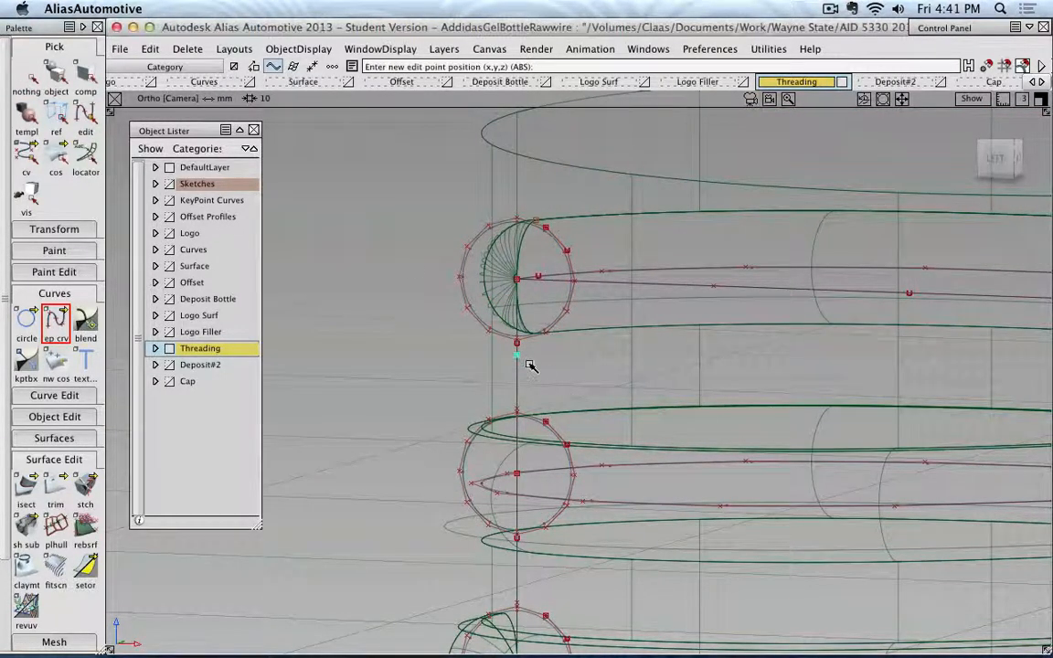
# Delete the stray single-point curve on the vertical curve just below the top profile circle.
pyautogui.click(26, 73)
pyautogui.click(56, 78)
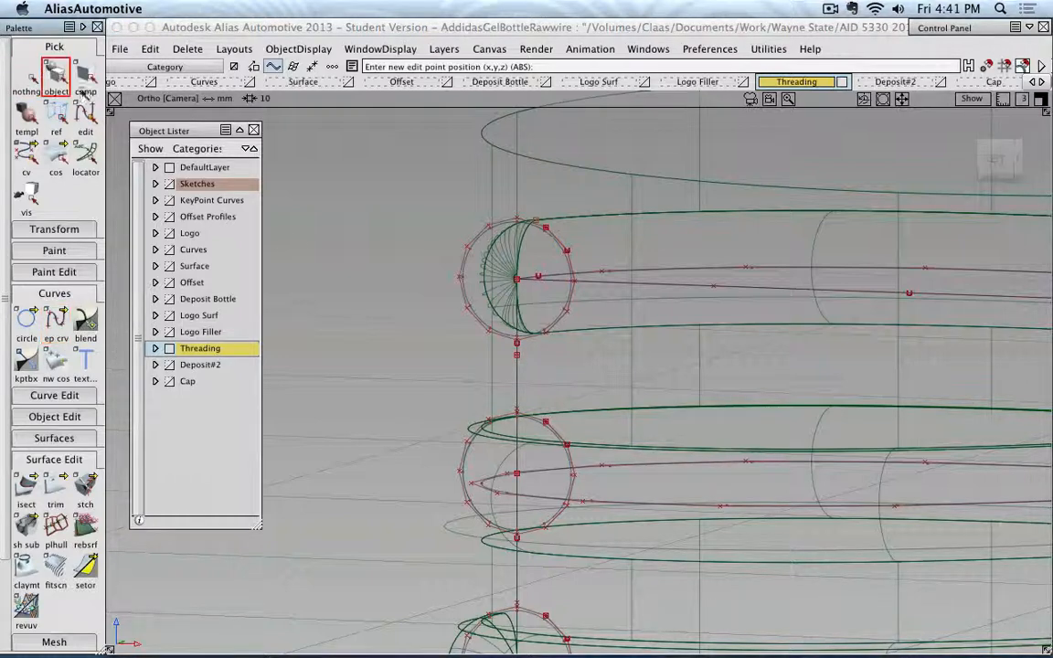
pyautogui.click(530, 364)
pyautogui.click(549, 386)
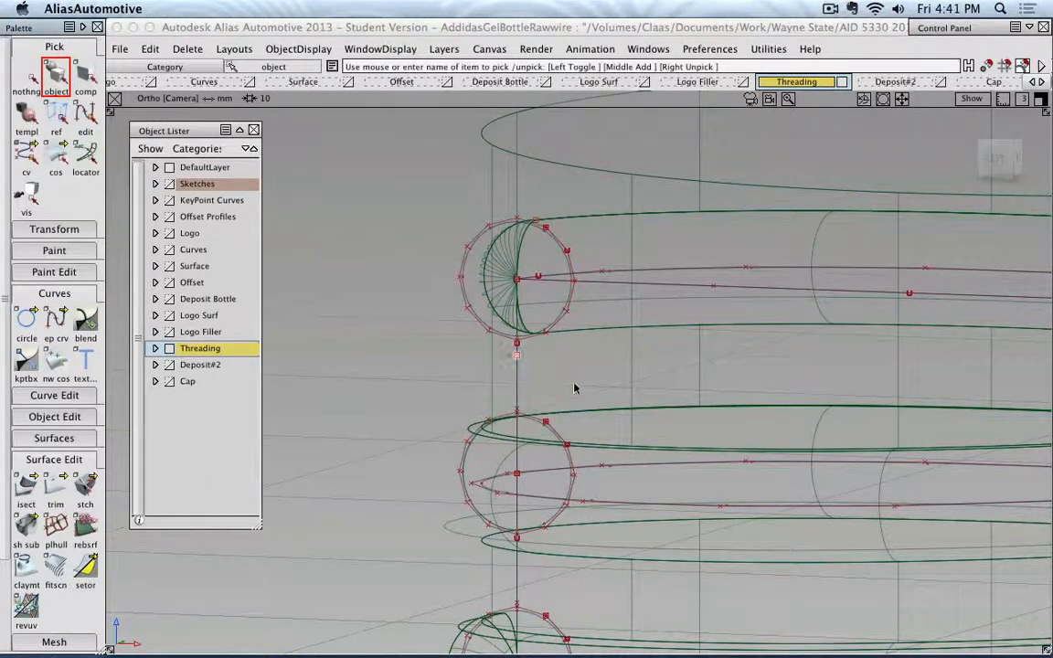
pyautogui.press('Delete')
pyautogui.click(432, 379)
pyautogui.click(520, 359)
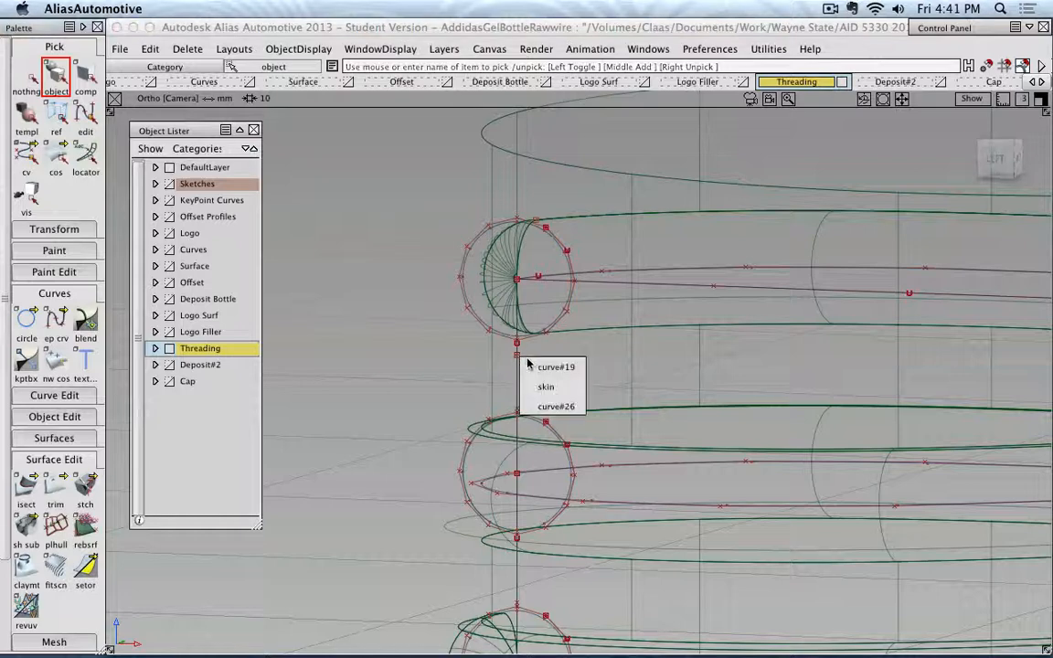
pyautogui.click(545, 387)
pyautogui.press('Delete')
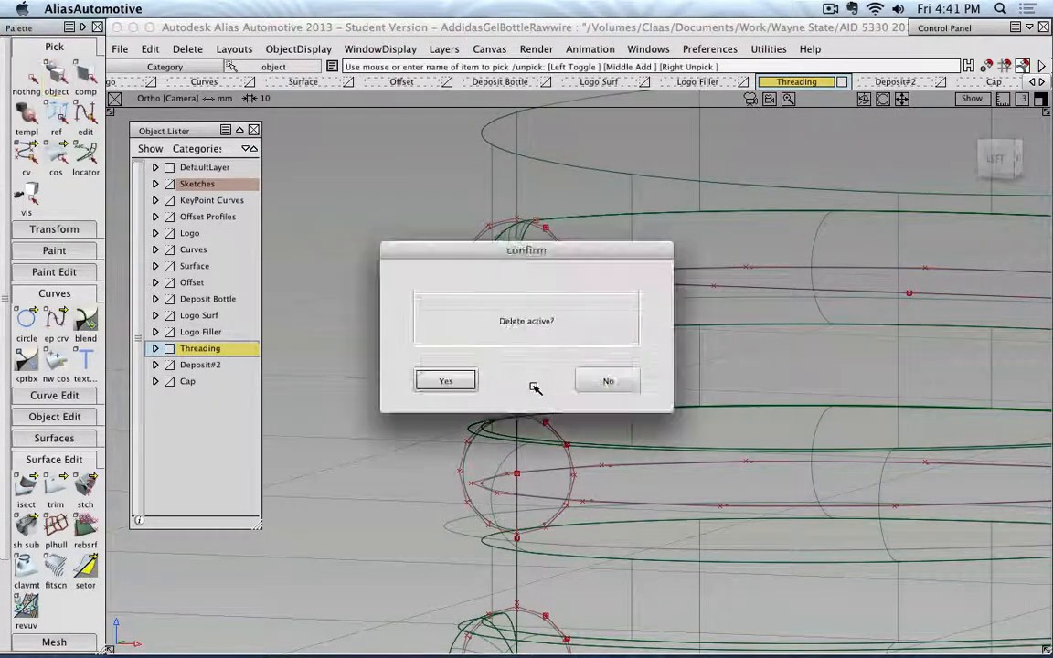
pyautogui.click(462, 380)
# Pick the skin surface overlapping the vertical curve between the top and middle circles and make it invisible.
pyautogui.click(519, 375)
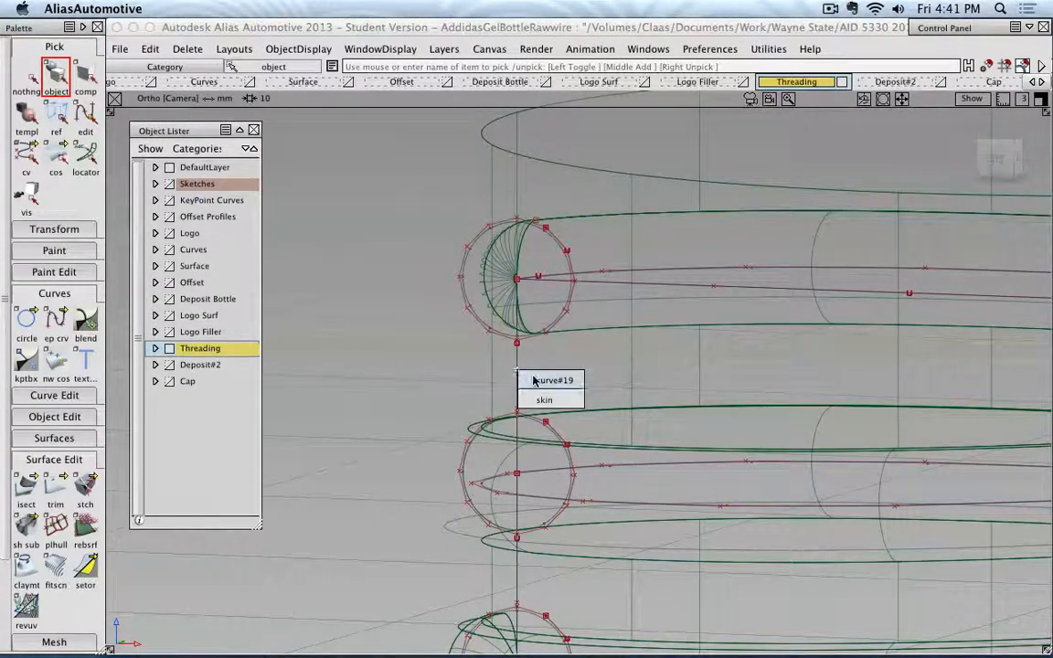
pyautogui.click(541, 399)
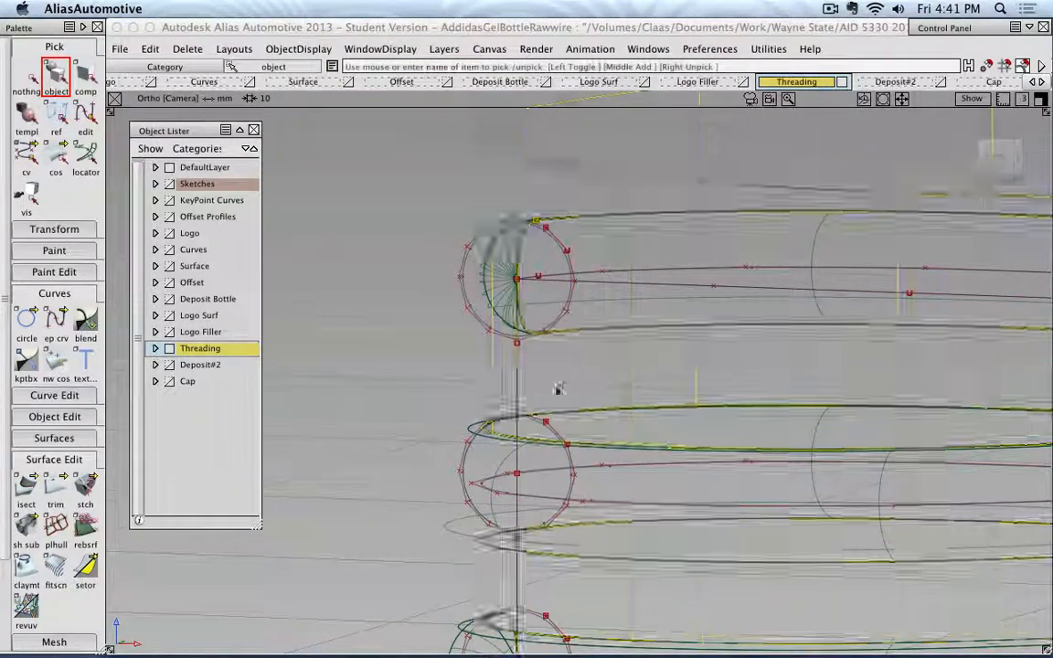
pyautogui.click(298, 49)
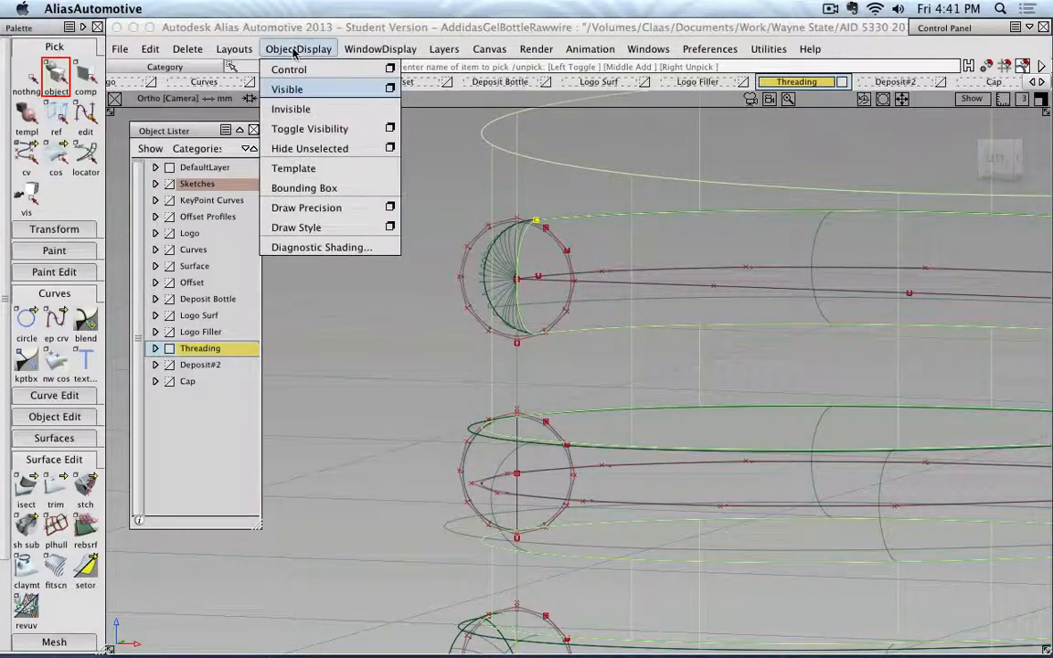
pyautogui.click(294, 107)
# Draw a horizontal edit-point curve outward from the vertical curve, starting midway between the top and middle circles, and turn off curve snapping.
pyautogui.click(519, 369)
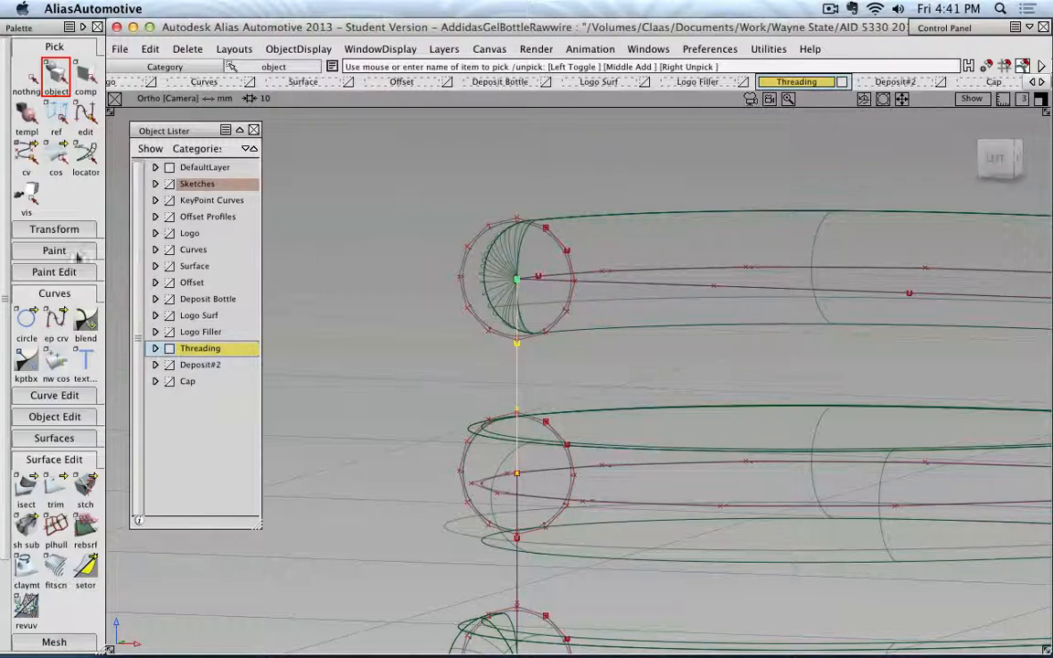
pyautogui.click(56, 317)
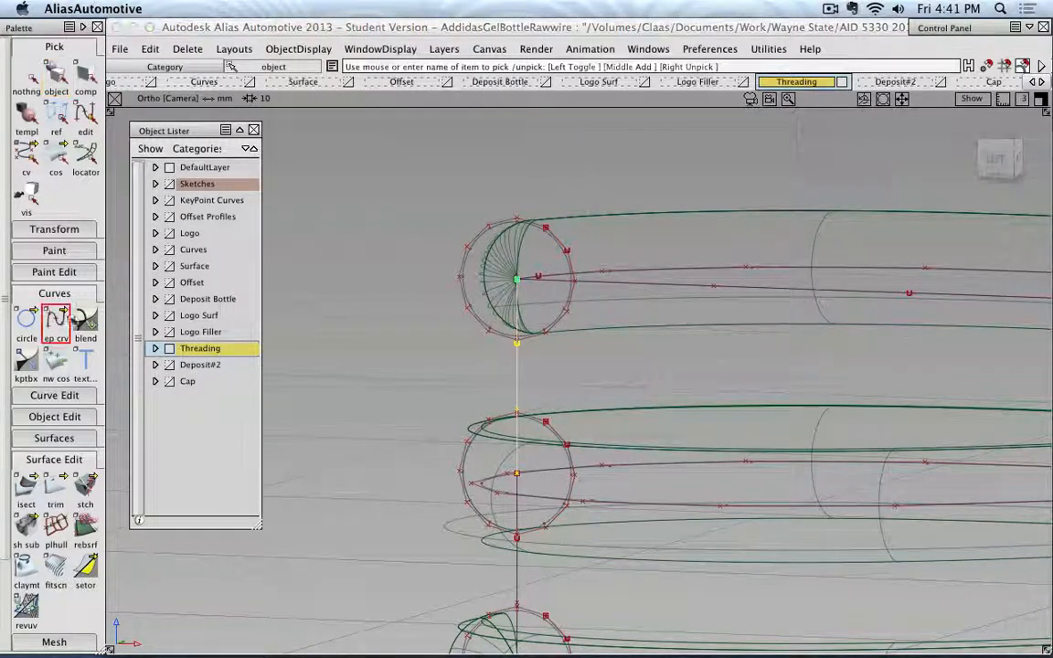
pyautogui.click(520, 370)
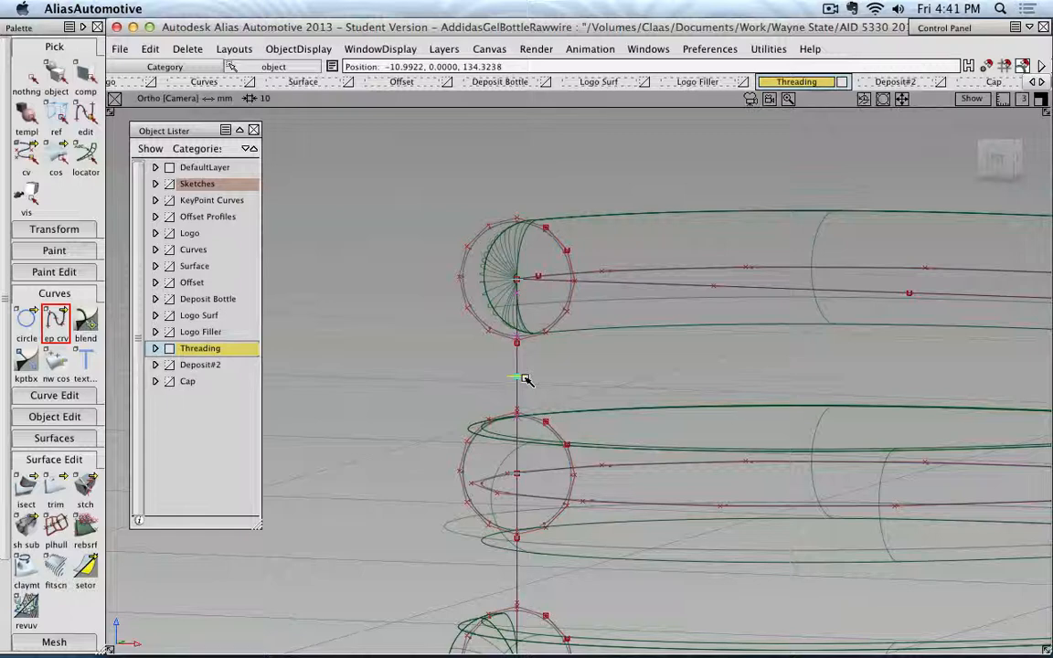
pyautogui.click(1000, 157)
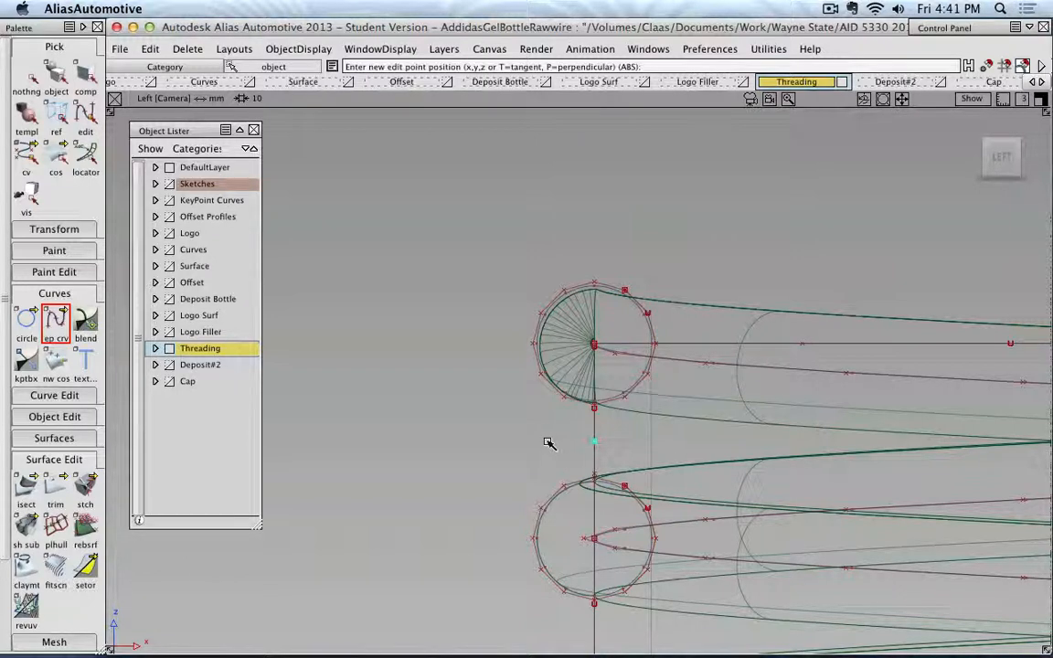
pyautogui.moveTo(544, 441); pyautogui.dragTo(305, 482, button='middle')
pyautogui.click(55, 75)
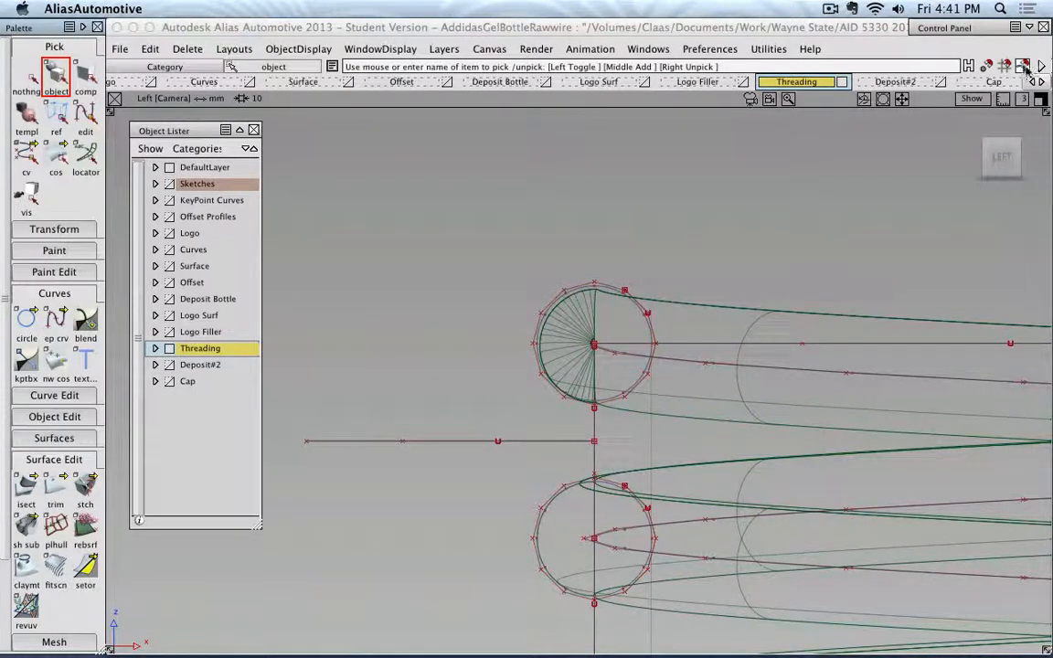
pyautogui.click(1023, 68)
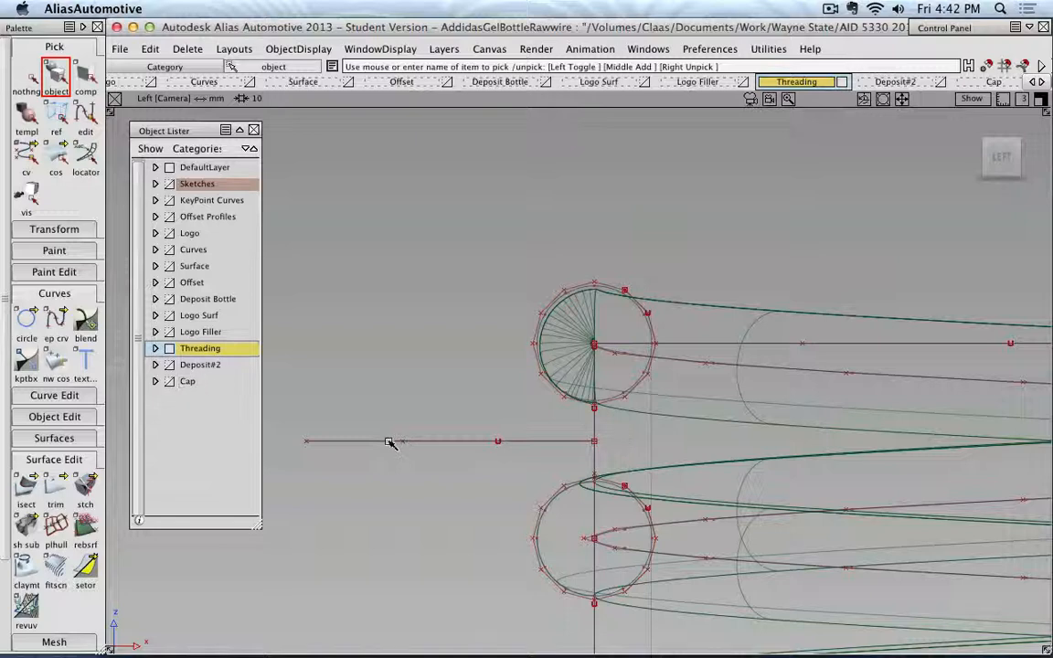
# Assign the horizontal guide curve to the Cap layer, make Cap the active layer and hide Threading.
pyautogui.click(441, 443)
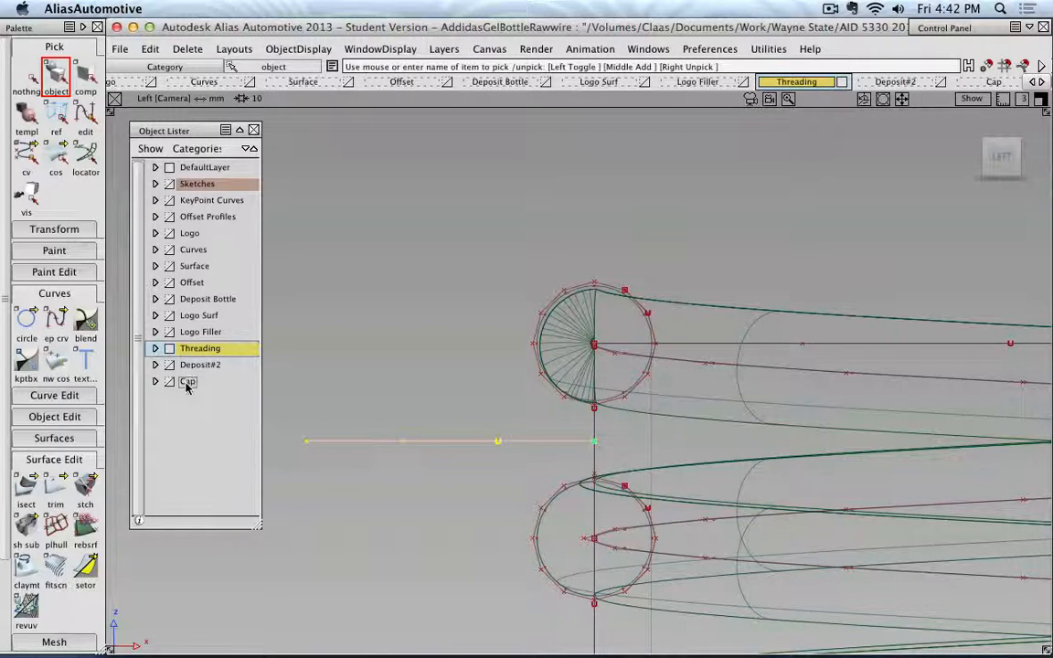
pyautogui.rightClick(186, 385)
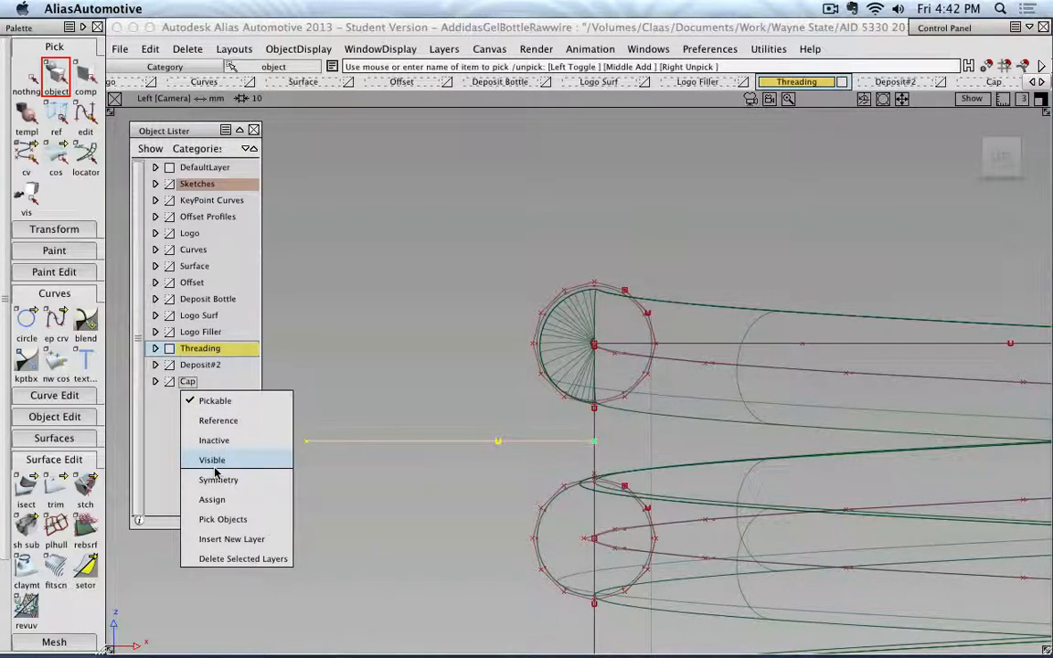
pyautogui.click(217, 502)
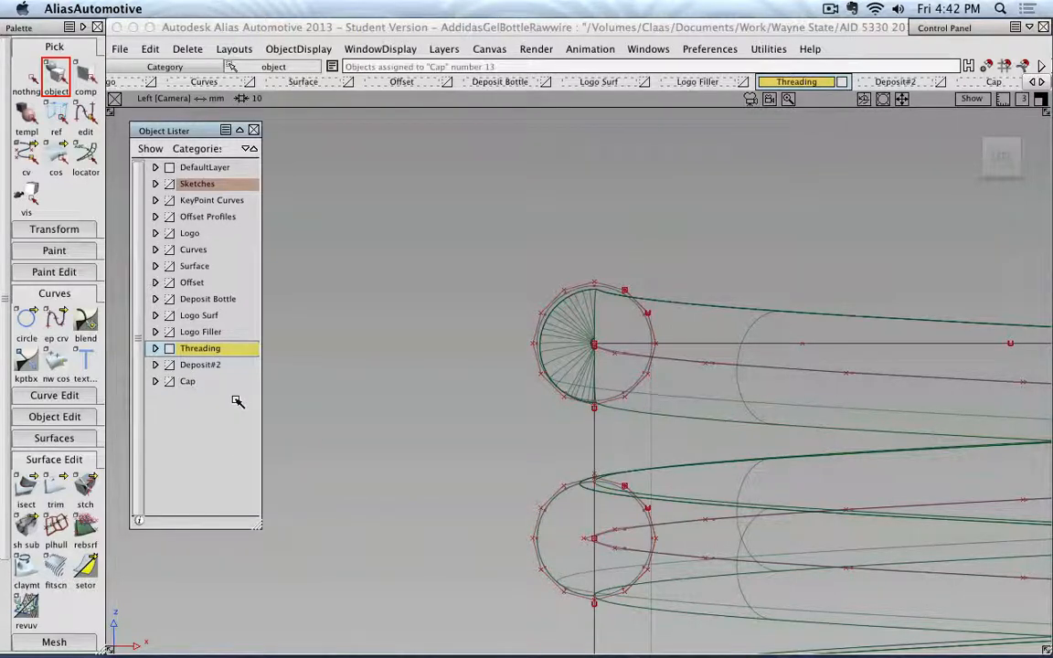
pyautogui.click(183, 385)
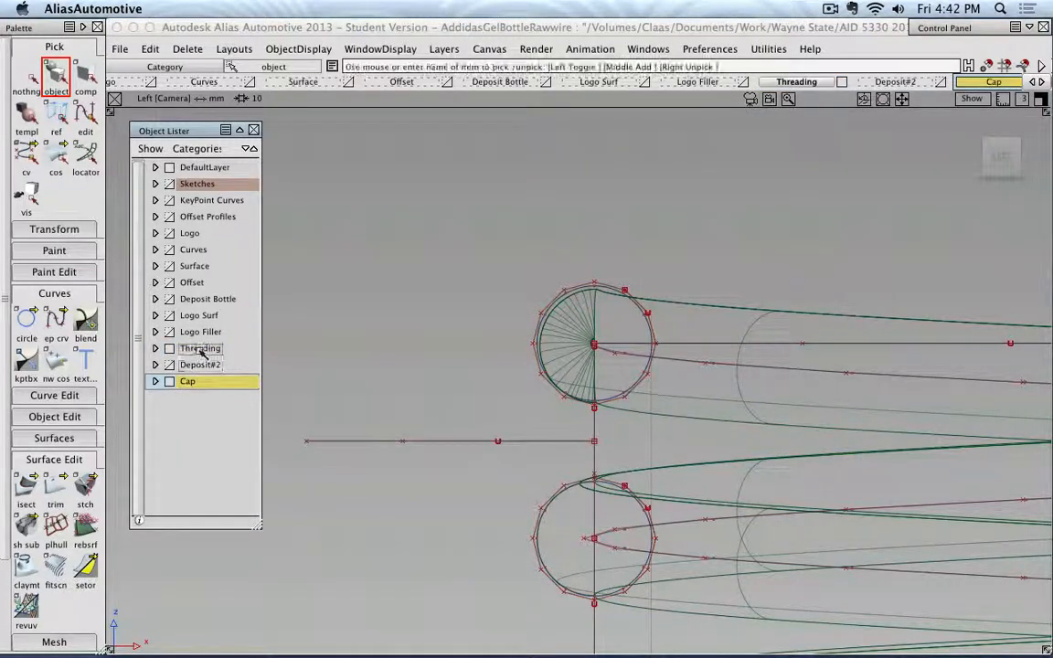
pyautogui.click(171, 349)
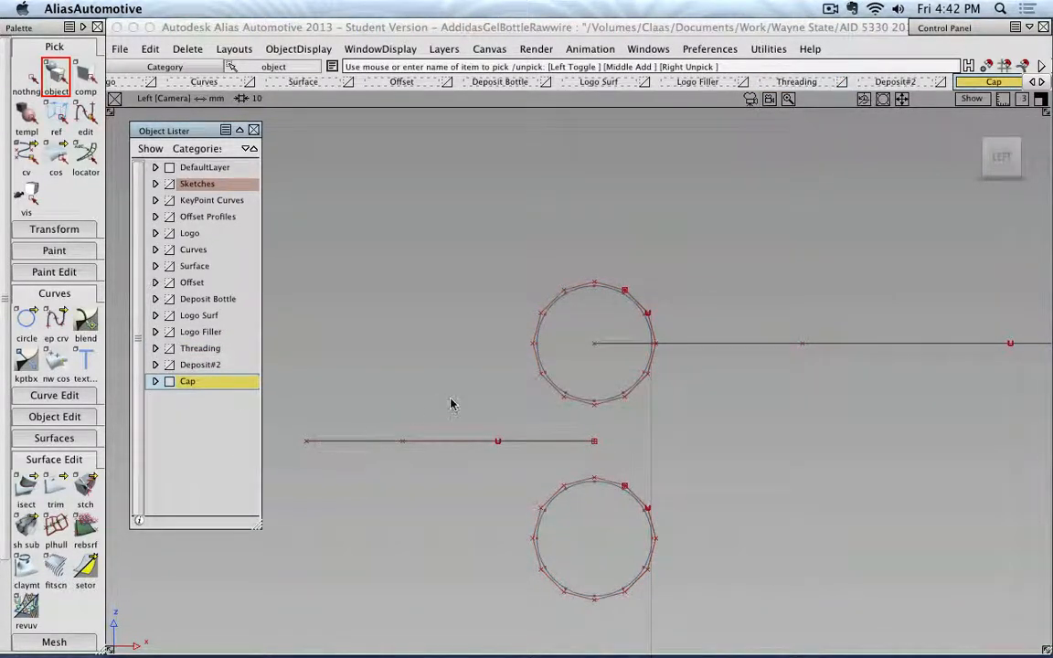
# Group the three profile circles with the long horizontal and vertical construction curves, leaving out the short horizontal guide curve.
pyautogui.keyDown('alt'); pyautogui.keyDown('shift'); pyautogui.moveTo(451, 404); pyautogui.dragTo(600, 427, button='right'); pyautogui.keyUp('shift'); pyautogui.keyUp('alt')
pyautogui.keyDown('alt'); pyautogui.keyDown('shift'); pyautogui.moveTo(600, 427); pyautogui.dragTo(553, 360, button='middle'); pyautogui.keyUp('shift'); pyautogui.keyUp('alt')
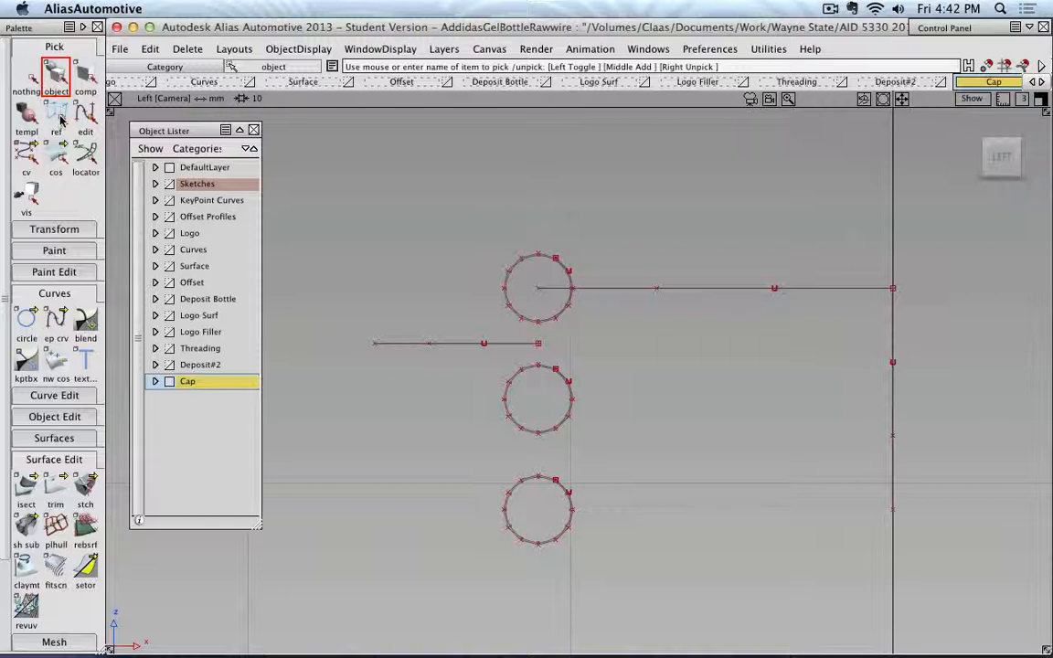
pyautogui.click(53, 75)
pyautogui.click(564, 301)
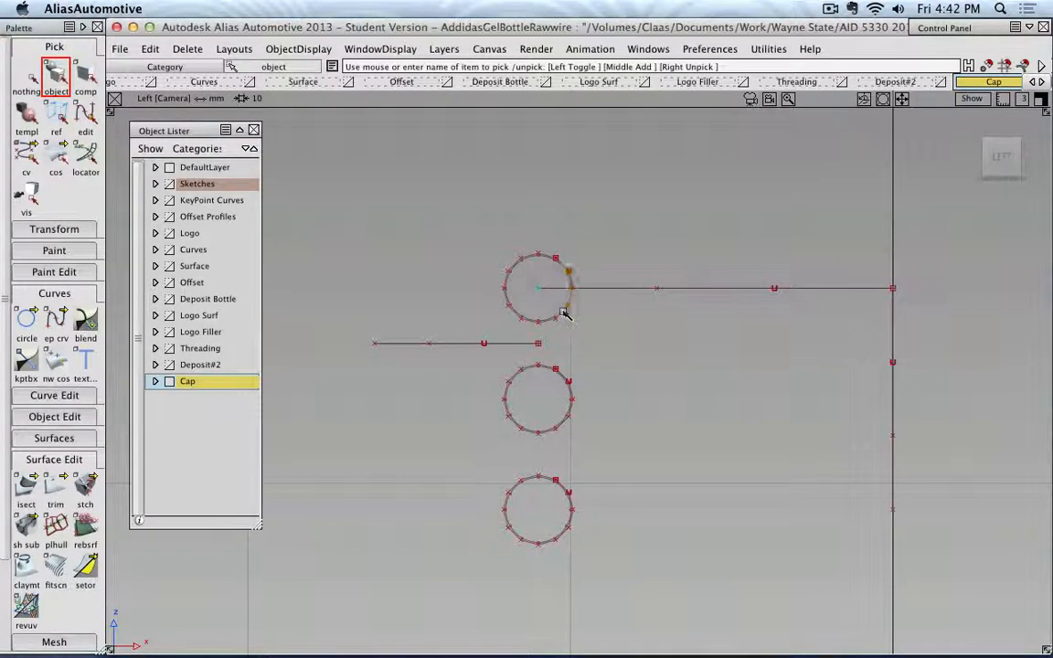
pyautogui.click(563, 375)
pyautogui.click(564, 491)
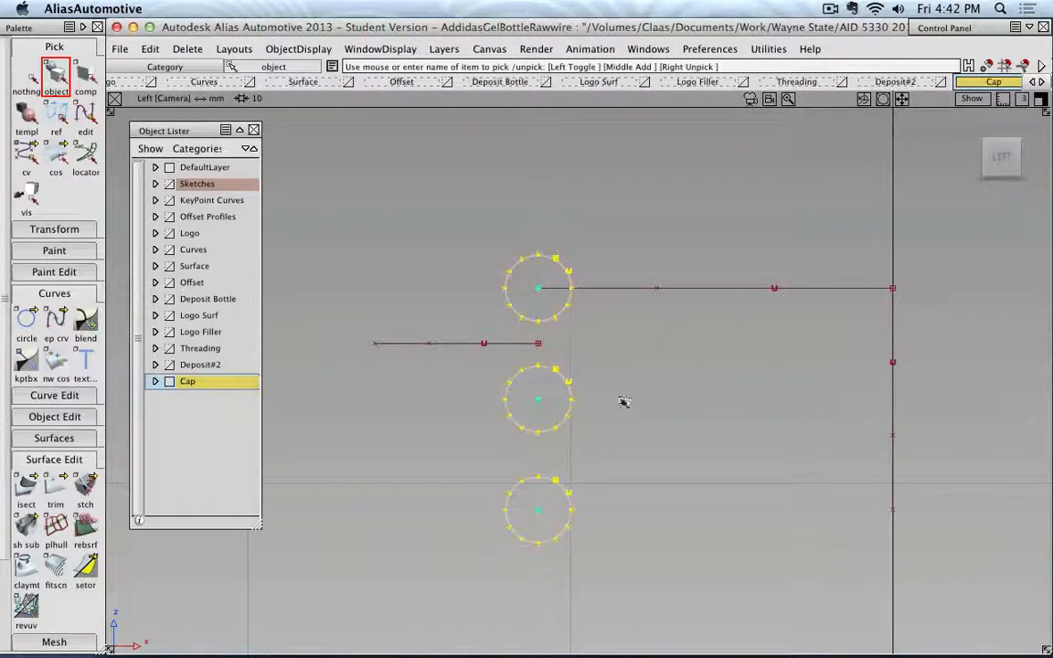
pyautogui.click(620, 289)
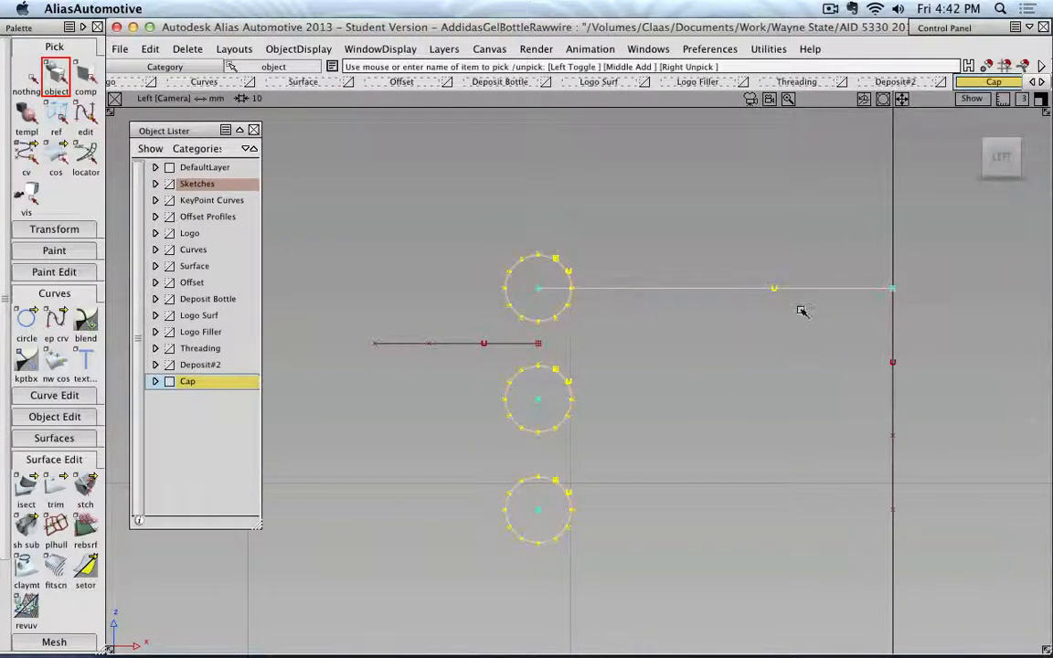
pyautogui.click(892, 393)
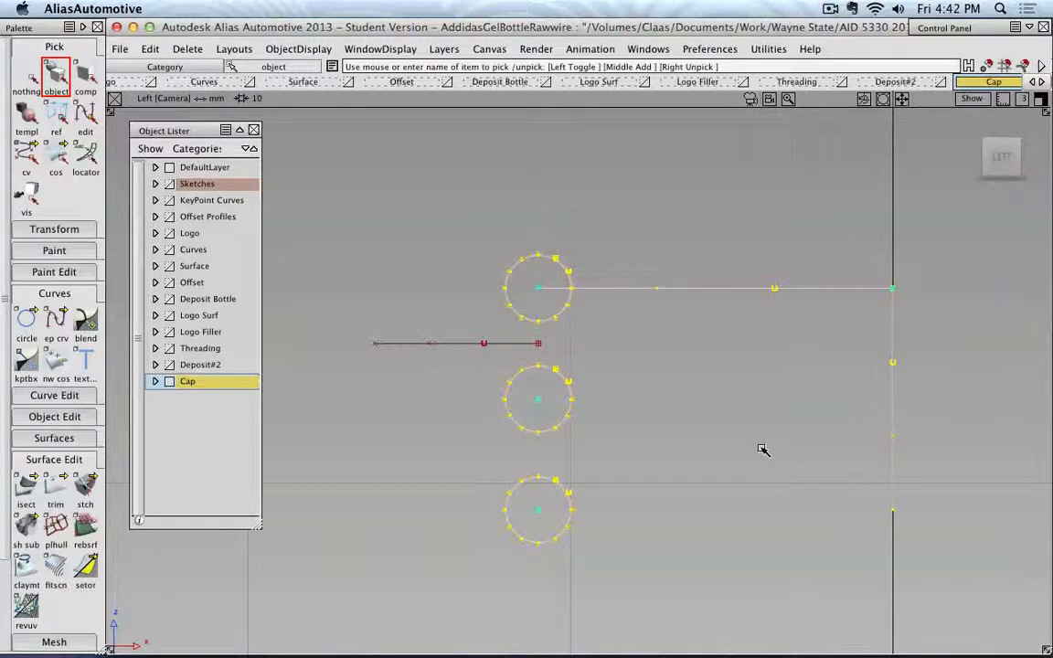
pyautogui.click(150, 48)
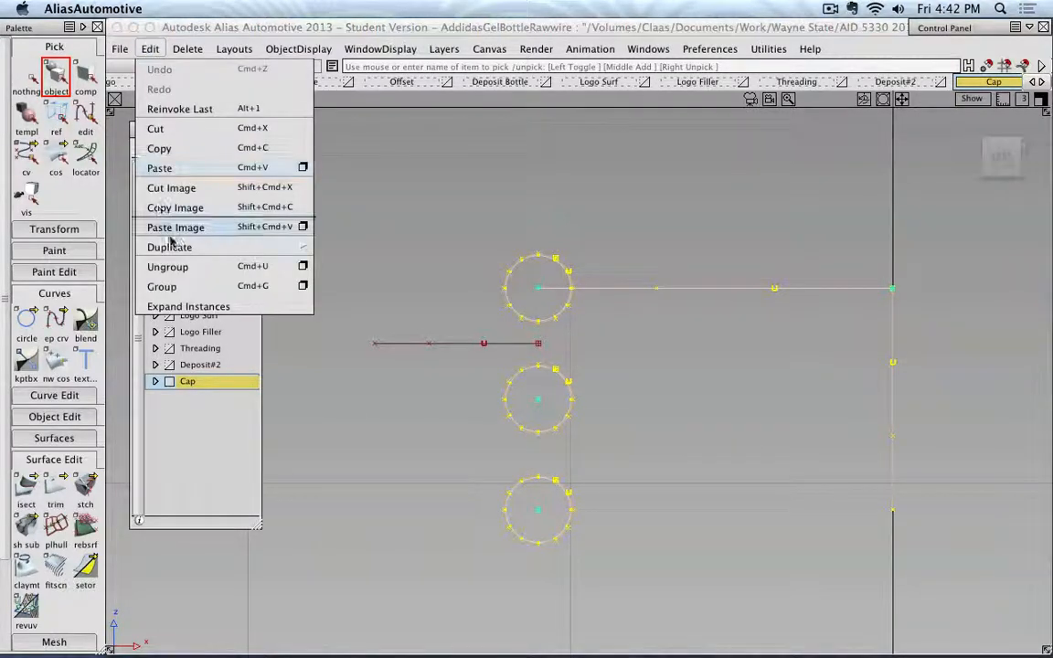
pyautogui.click(182, 287)
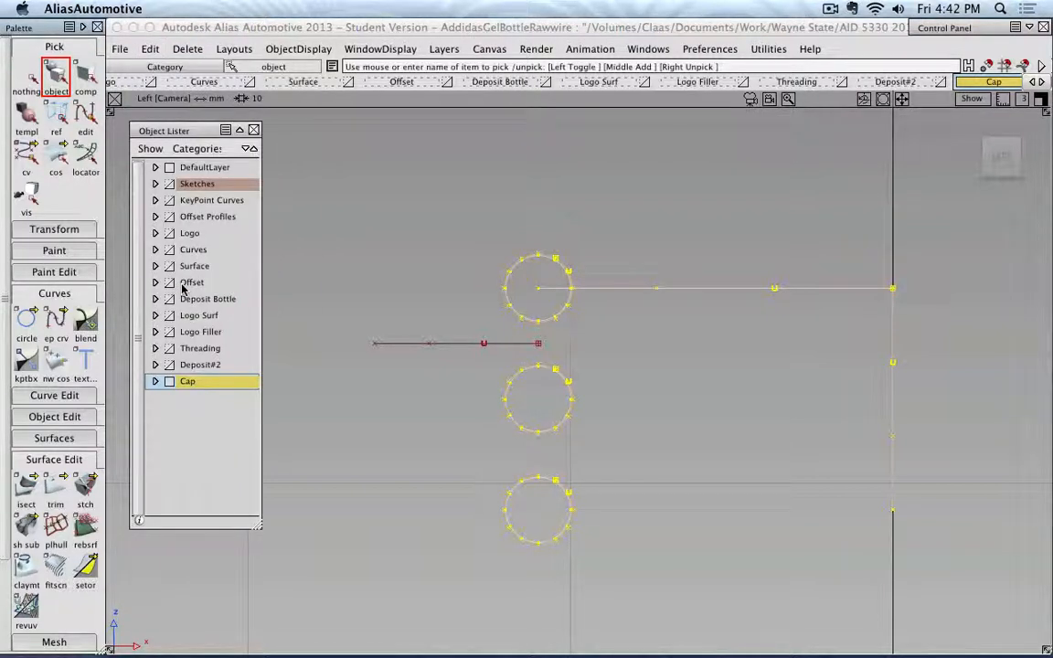
# Move the group's pivot to the centre of the top profile circle and clear the selection.
pyautogui.click(54, 228)
pyautogui.click(83, 297)
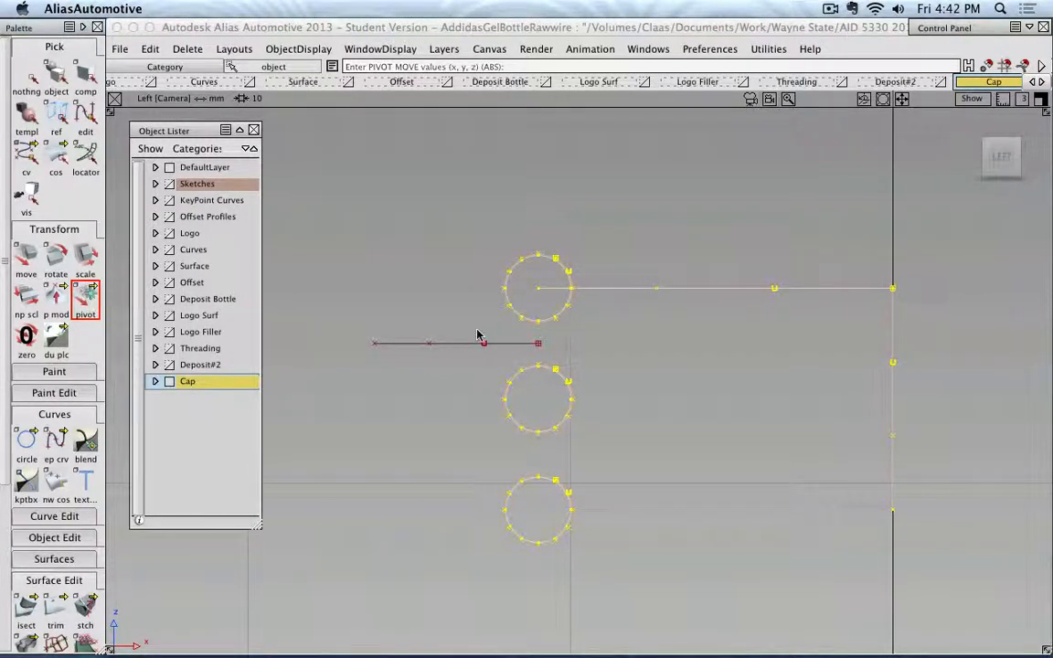
pyautogui.moveTo(591, 333); pyautogui.dragTo(540, 288)
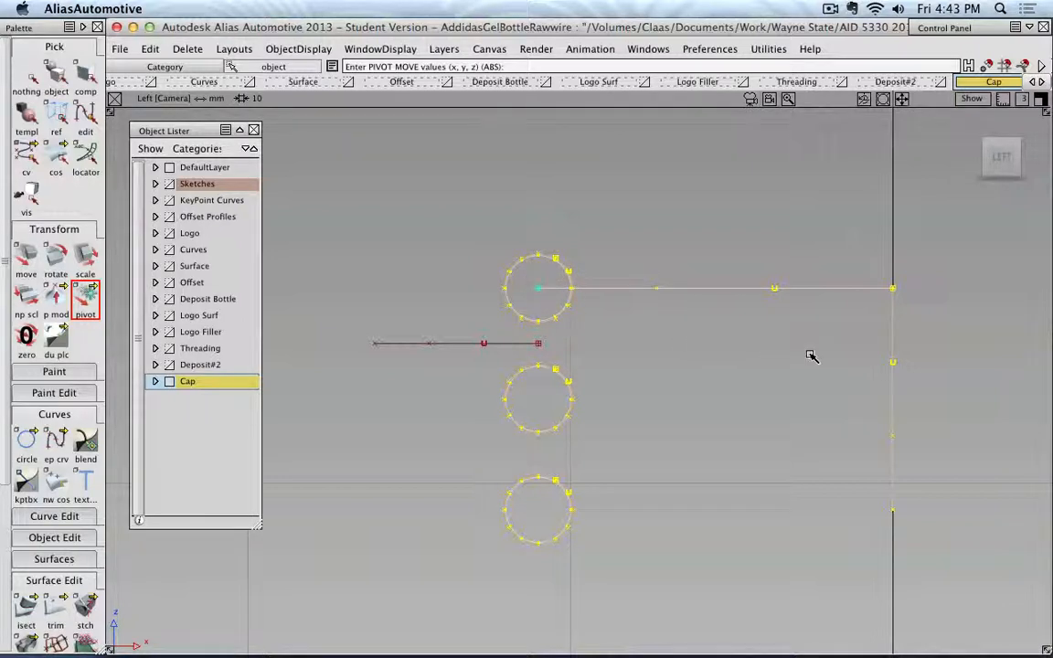
pyautogui.click(28, 78)
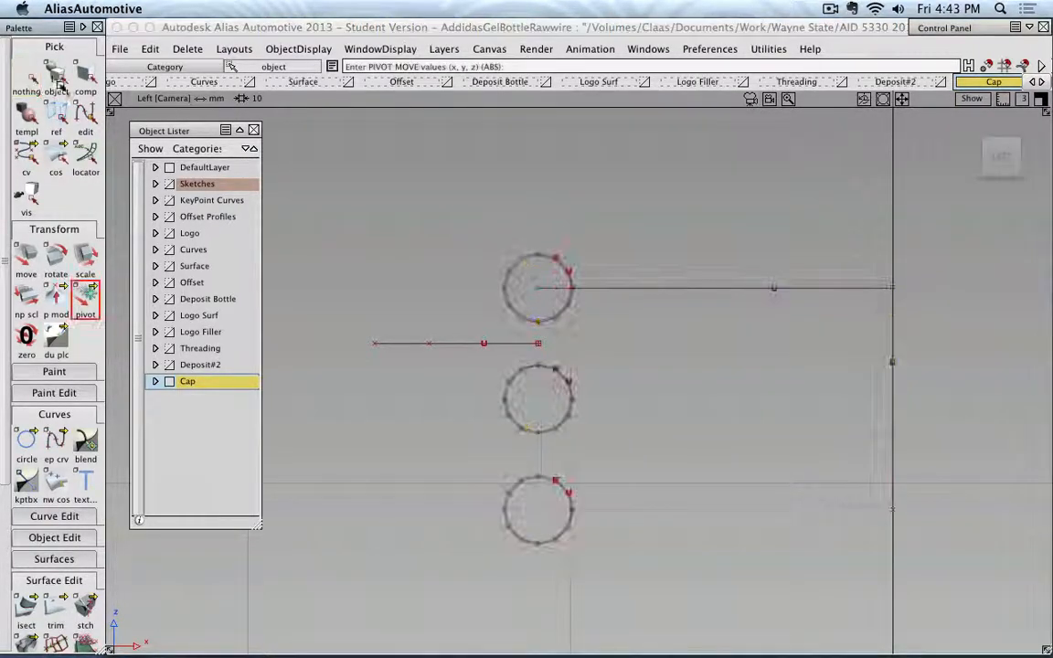
# Move the grouped profile so the top circle's centre snaps to the guide curve's second control vertex, and show the Threading layer.
pyautogui.click(56, 78)
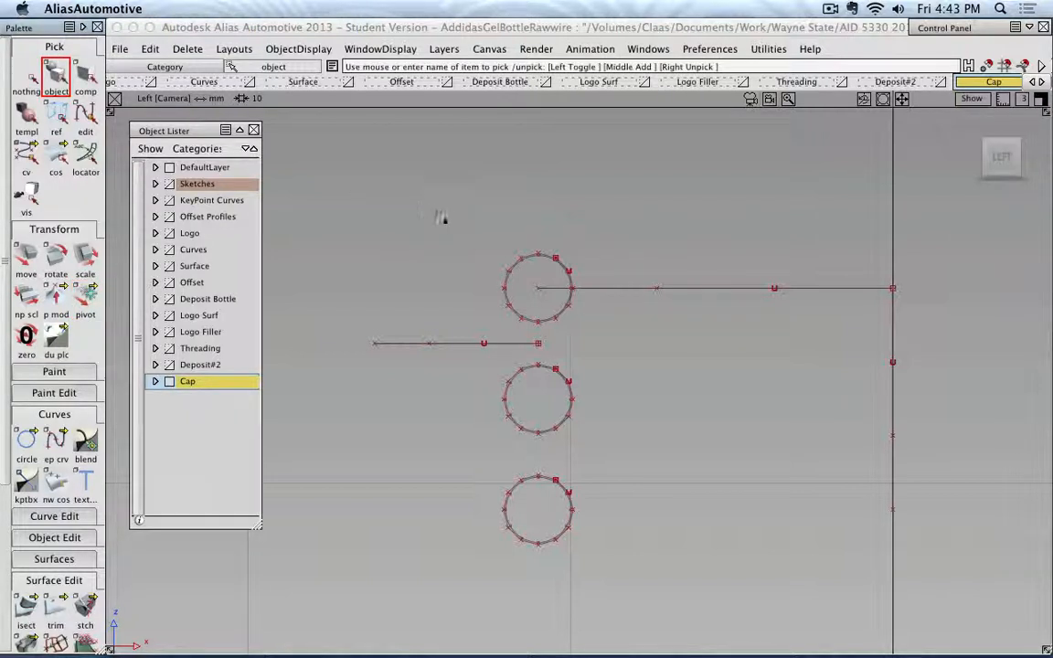
pyautogui.click(511, 268)
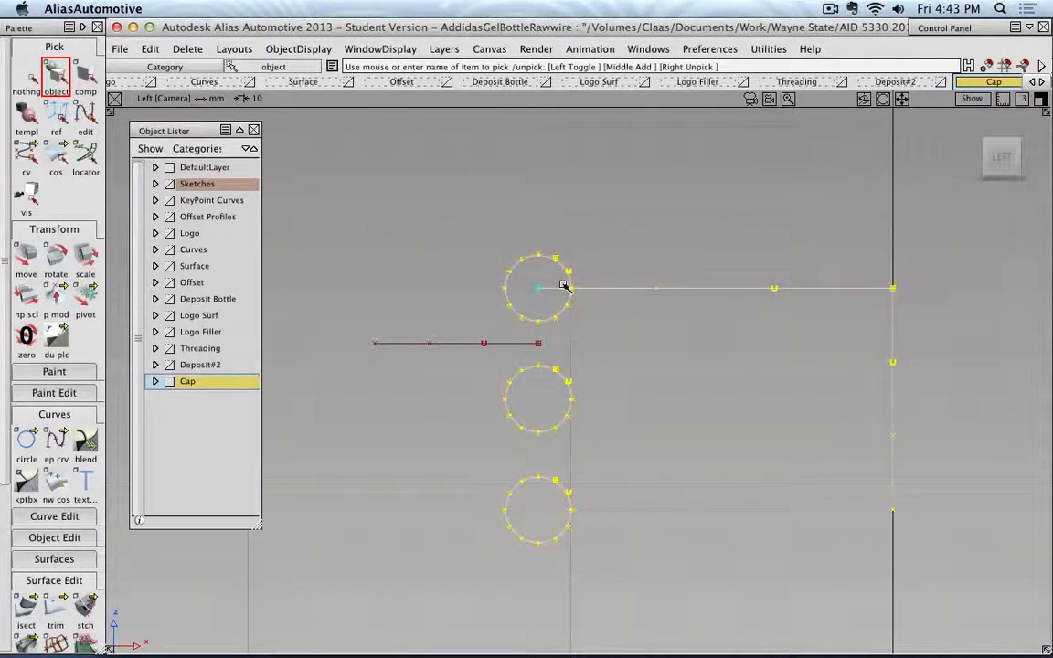
pyautogui.click(782, 288)
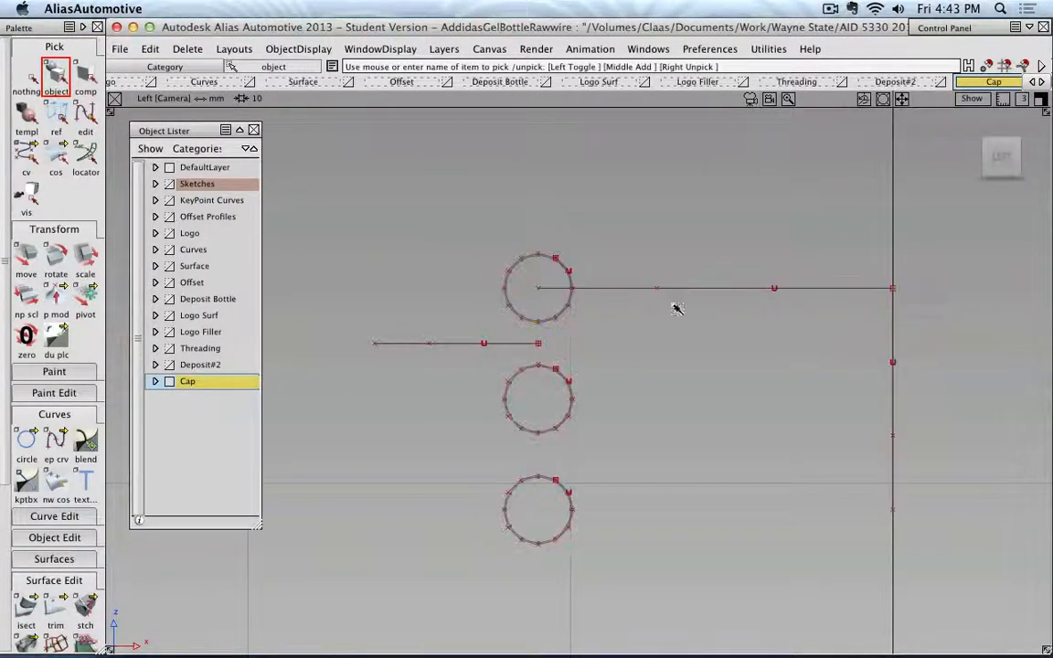
pyautogui.click(719, 288)
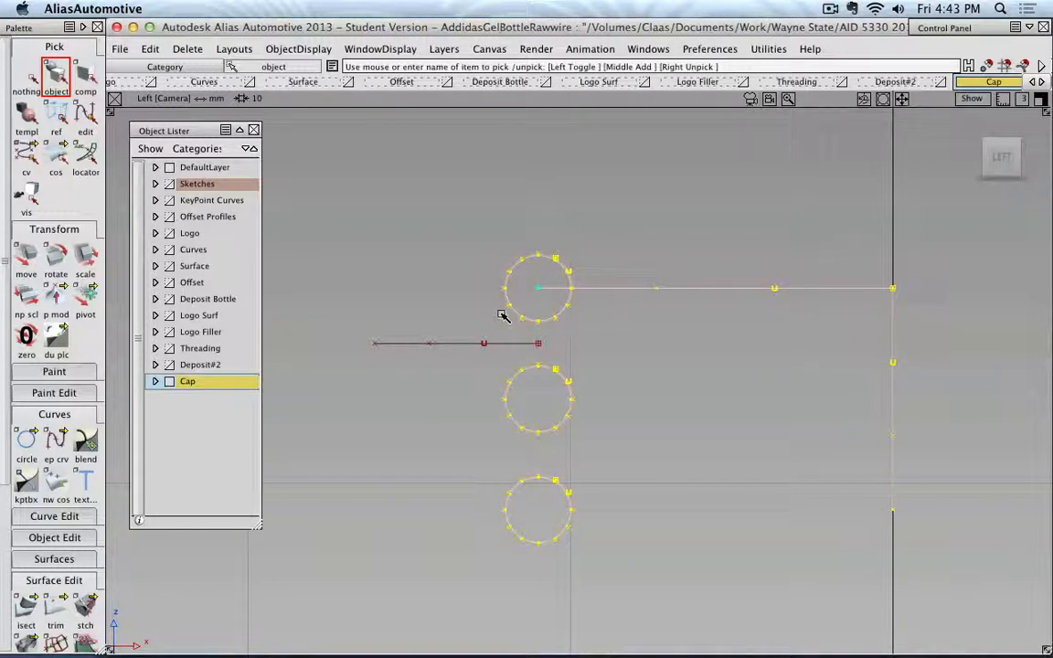
pyautogui.click(27, 252)
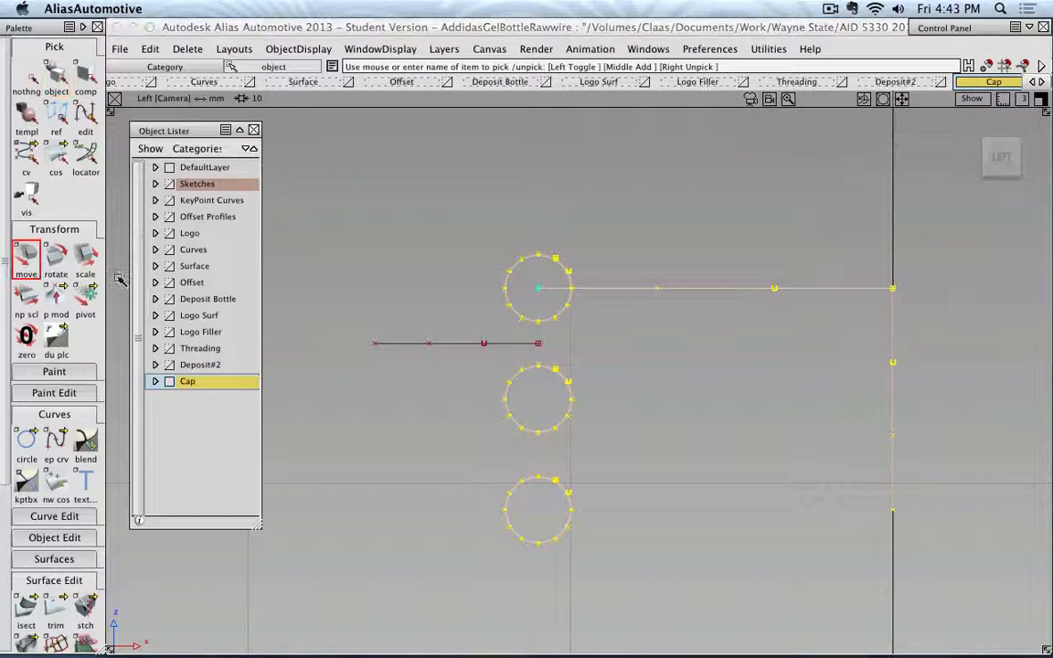
pyautogui.moveTo(541, 293); pyautogui.dragTo(503, 347)
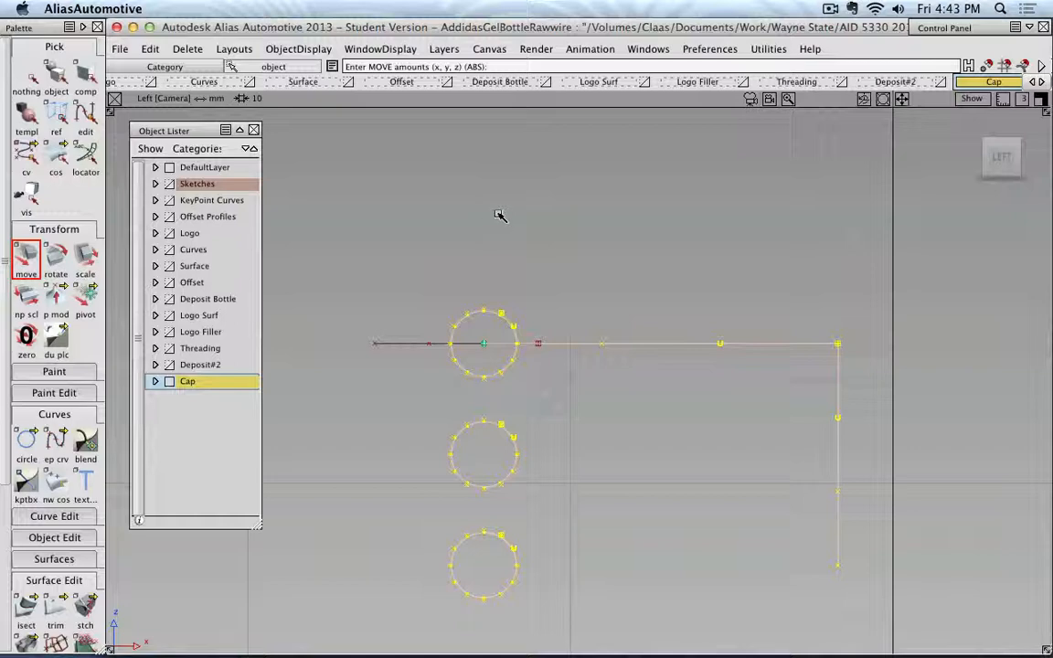
pyautogui.click(169, 349)
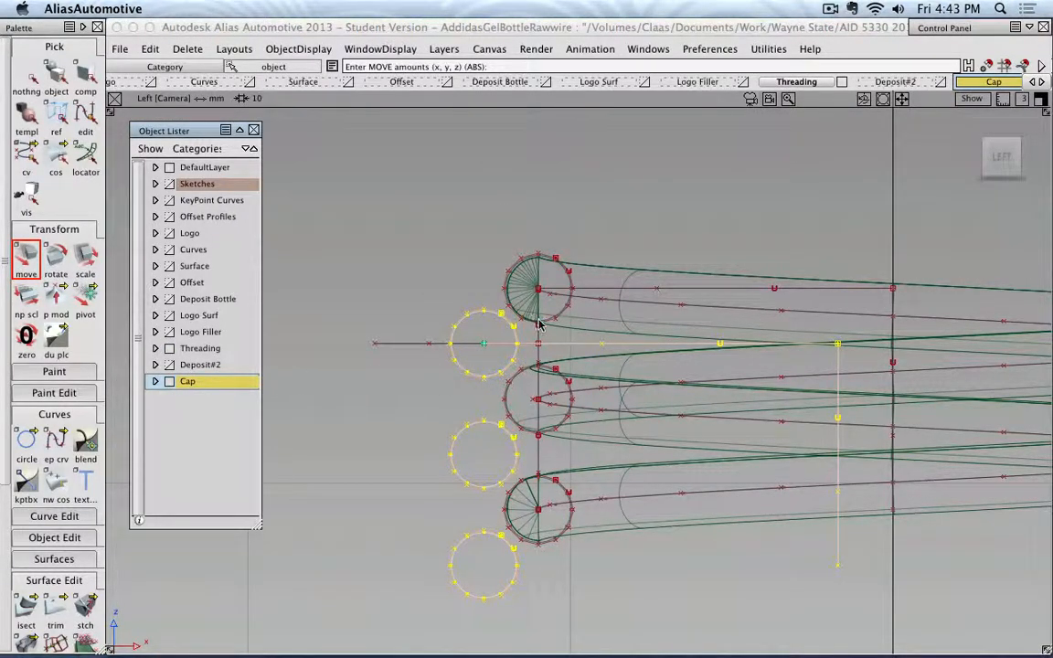
# Nudge the grouped profile horizontally along X until its top circle just touches the bottle's uppermost thread circle.
pyautogui.scroll(2, 539, 324)
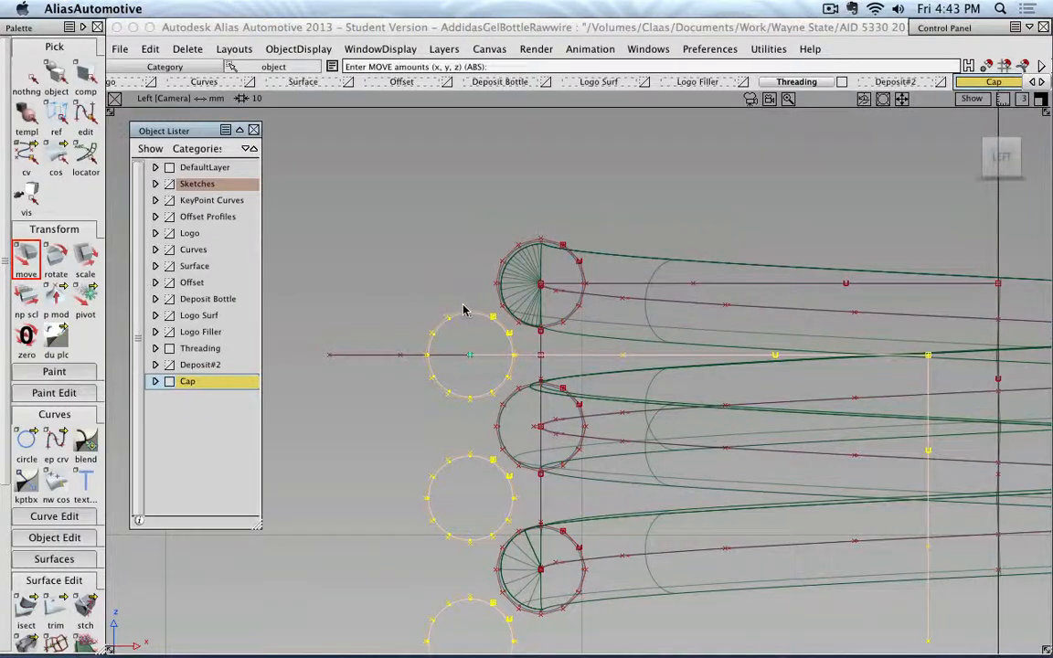
pyautogui.scroll(3, 463, 311)
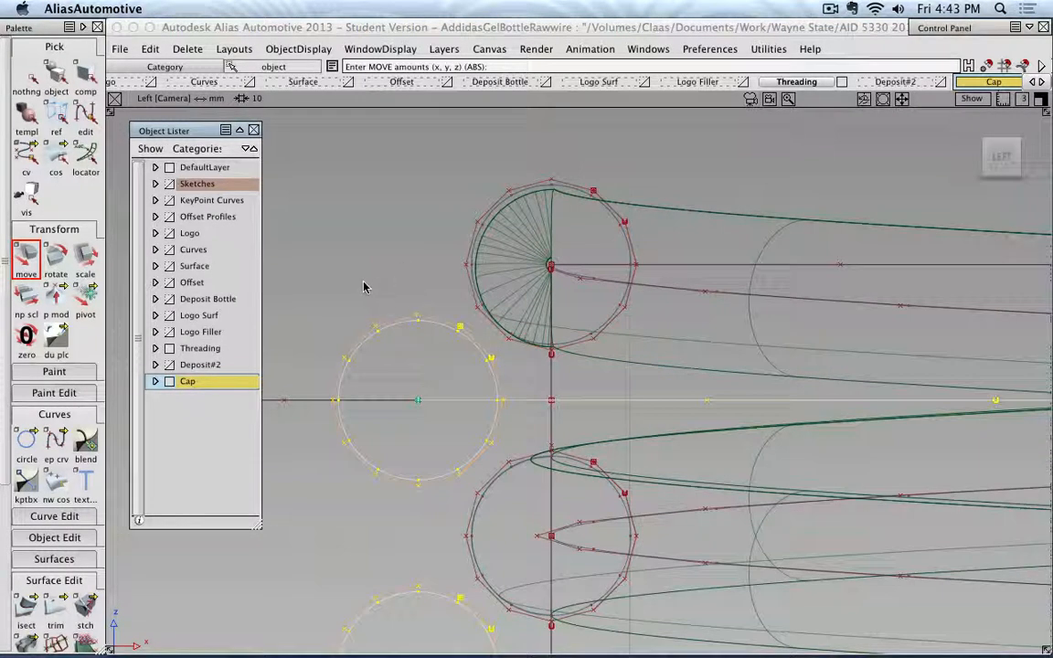
pyautogui.moveTo(363, 287); pyautogui.dragTo(413, 283, button='middle')
pyautogui.scroll(5, 464, 305)
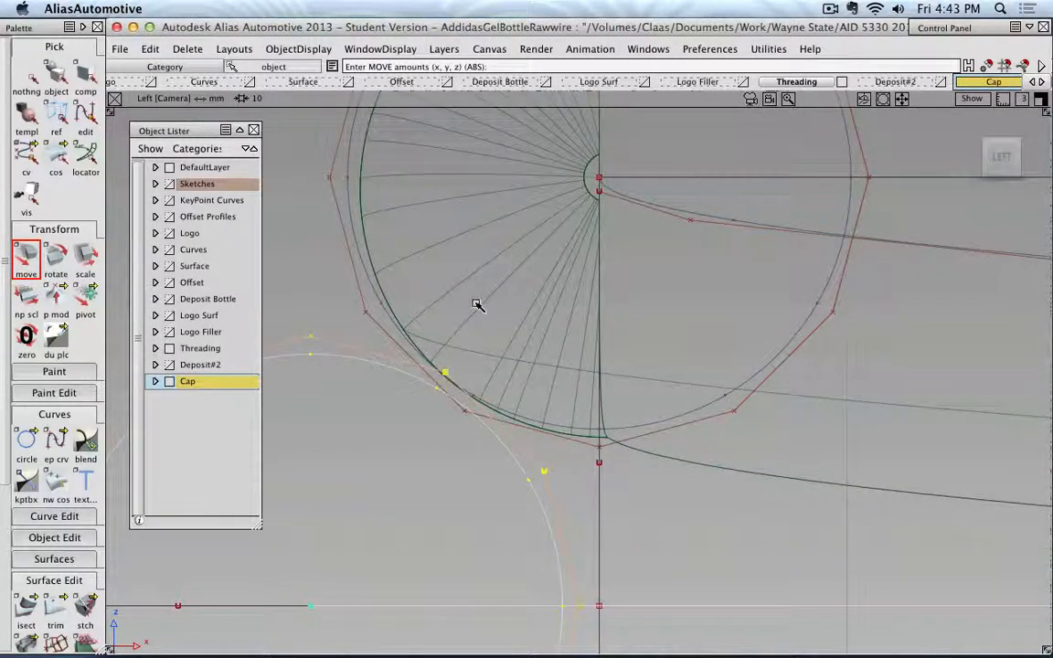
pyautogui.moveTo(476, 305); pyautogui.dragTo(485, 304, button='middle')
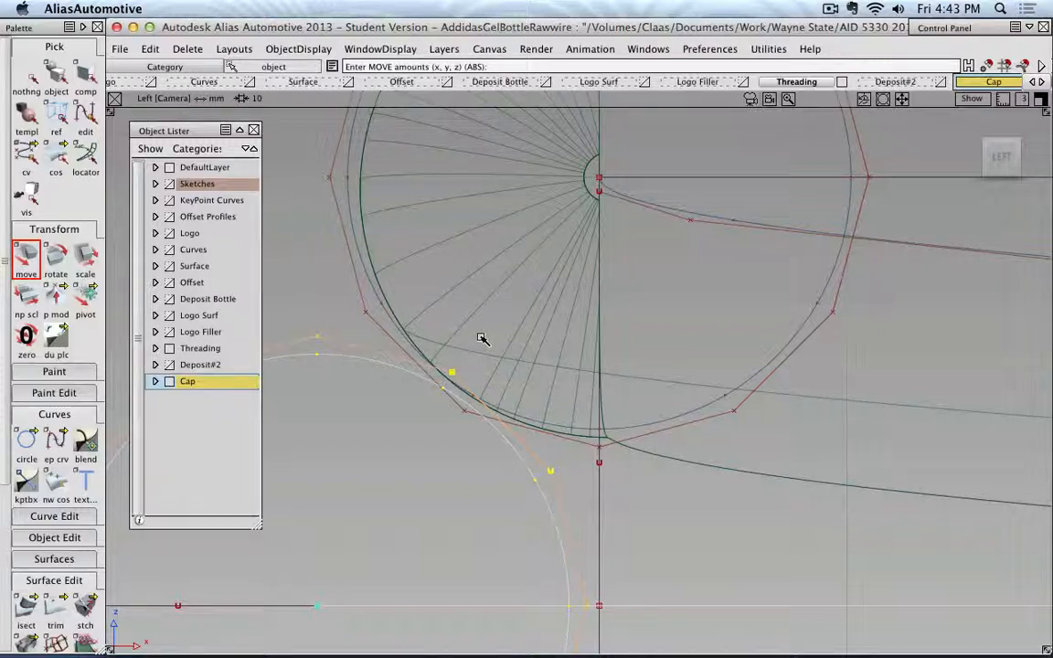
pyautogui.moveTo(479, 340); pyautogui.dragTo(478, 339, button='middle')
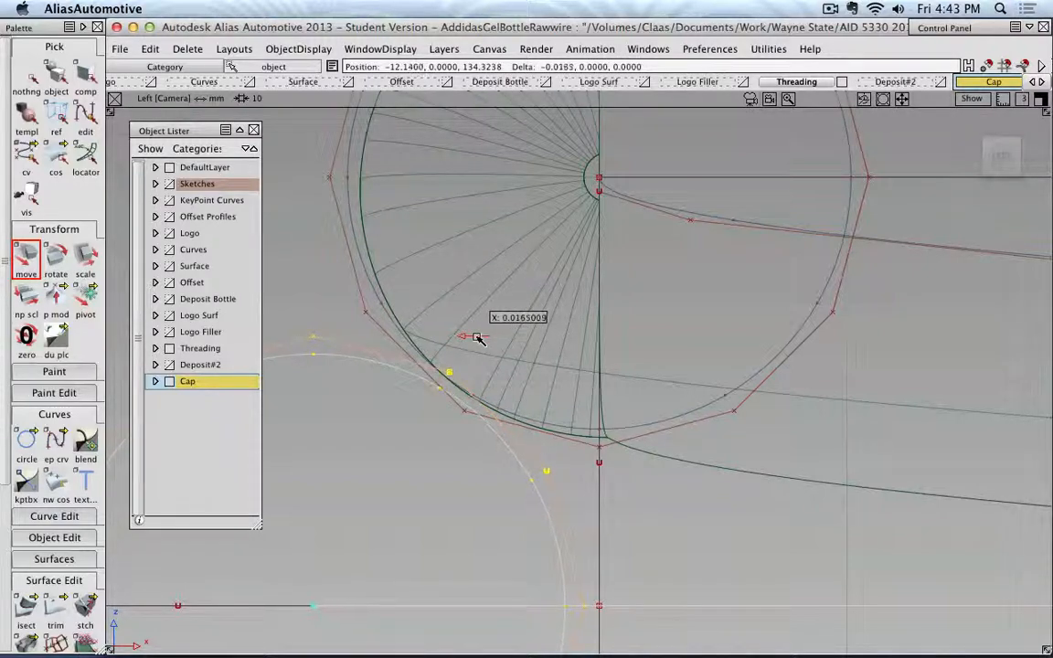
pyautogui.scroll(-10, 478, 338)
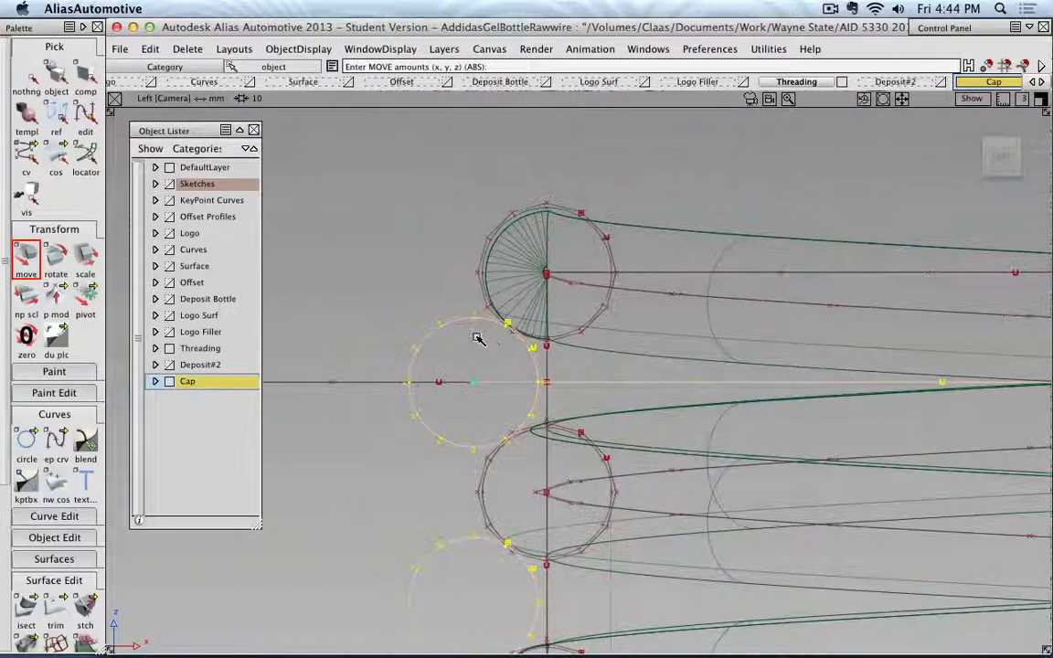
pyautogui.scroll(3, 477, 339)
pyautogui.scroll(-10, 478, 340)
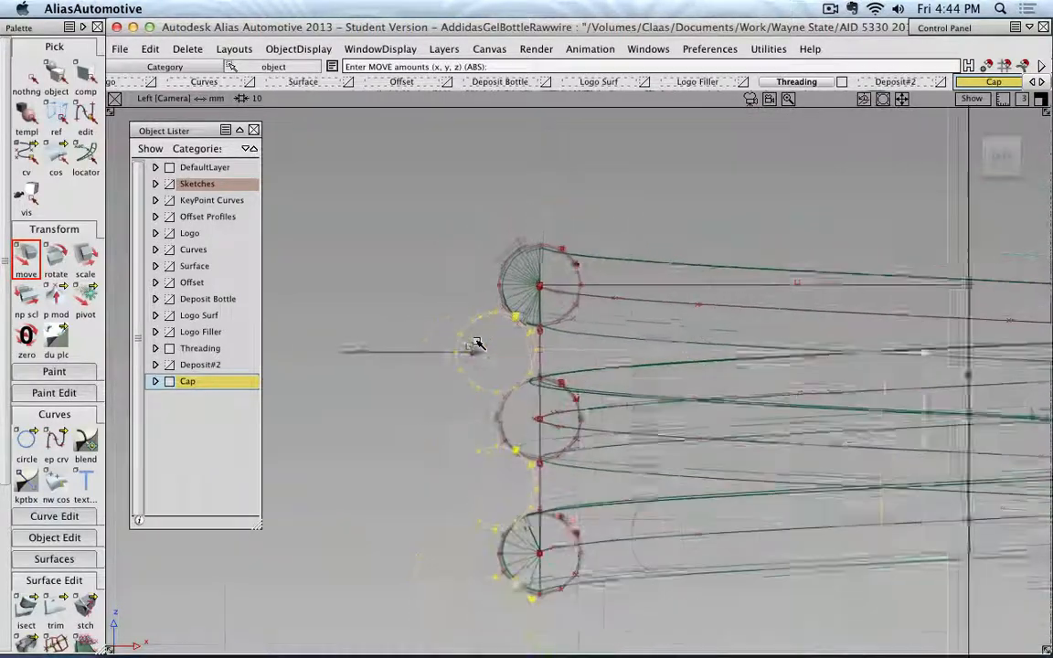
# Ungroup the cap profile circles and construction curves, and clear the selection.
pyautogui.click(234, 49)
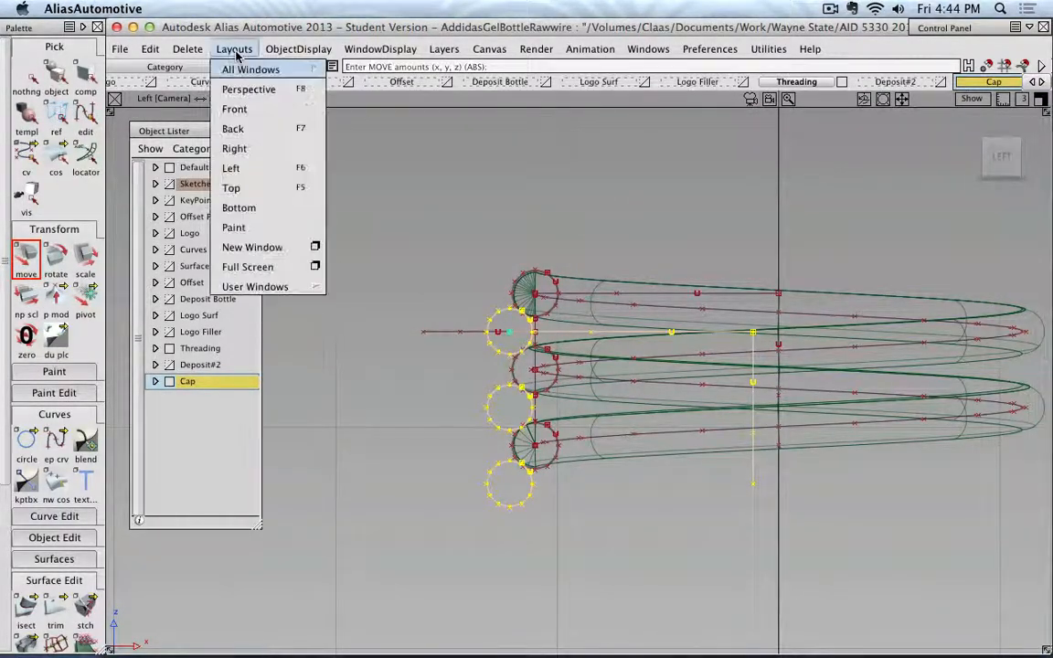
pyautogui.moveTo(150, 48)
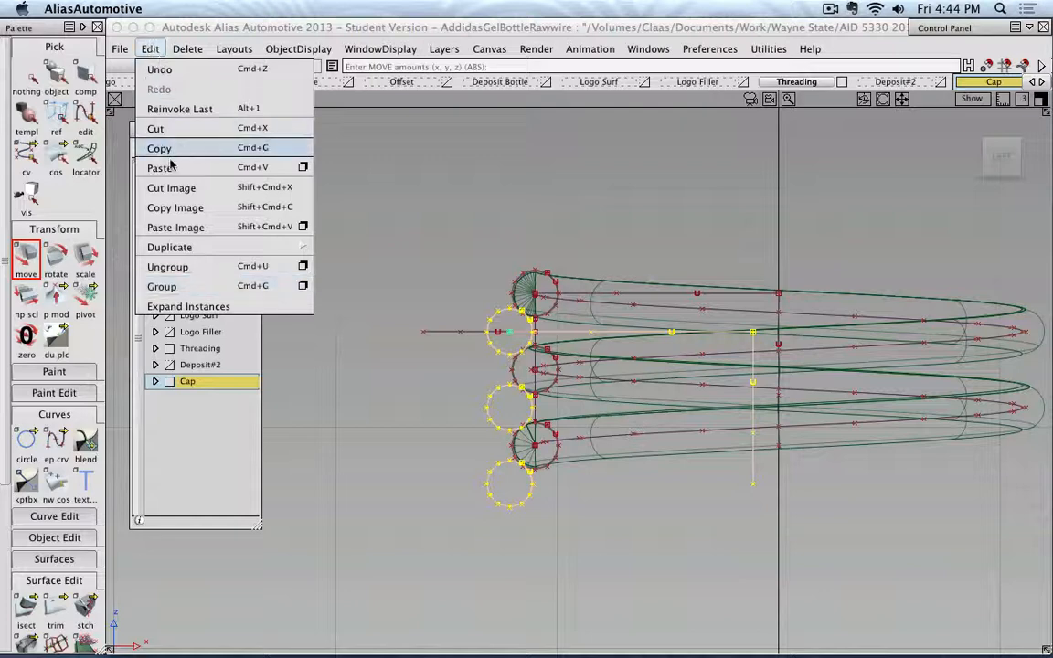
pyautogui.click(181, 266)
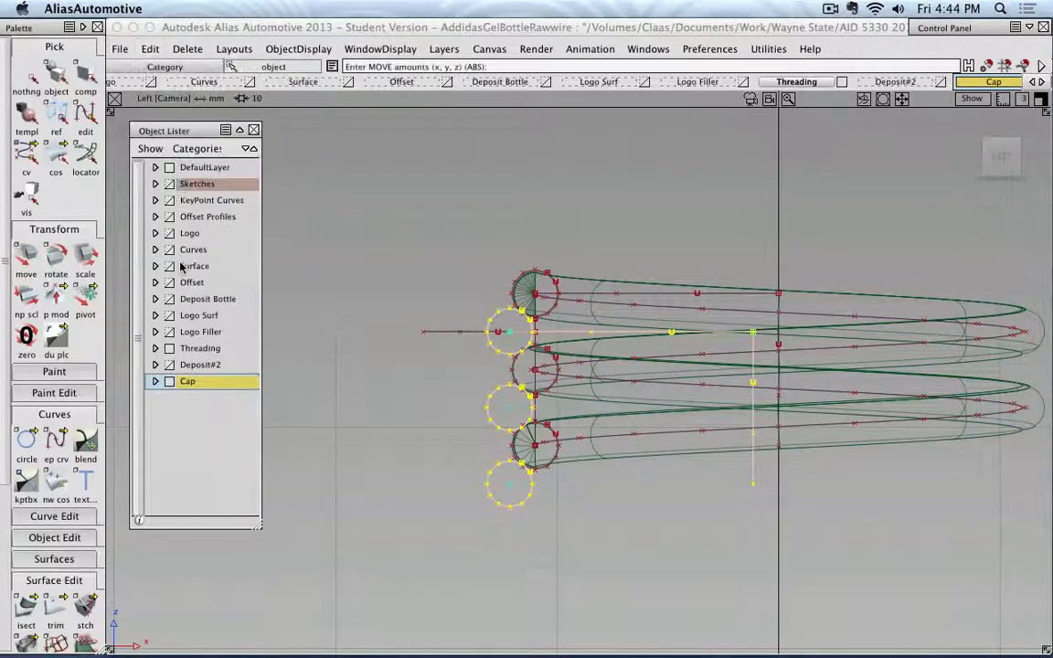
pyautogui.click(26, 73)
# Hide the Threading layer and move the vertical construction curve horizontally onto the centre axis at X = 0, then deselect it.
pyautogui.click(56, 75)
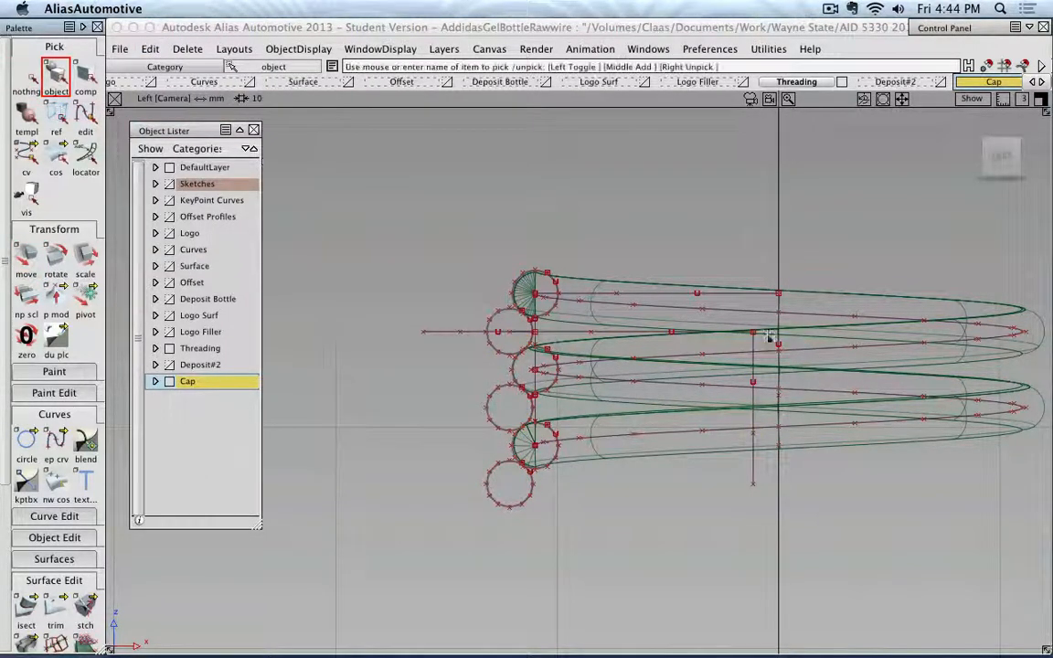
pyautogui.click(754, 468)
pyautogui.keyDown('alt'); pyautogui.keyDown('shift'); pyautogui.moveTo(776, 376); pyautogui.dragTo(820, 362, button='right'); pyautogui.keyUp('shift'); pyautogui.keyUp('alt')
pyautogui.keyDown('alt'); pyautogui.keyDown('shift'); pyautogui.moveTo(820, 361); pyautogui.dragTo(581, 333, button='middle'); pyautogui.keyUp('shift'); pyautogui.keyUp('alt')
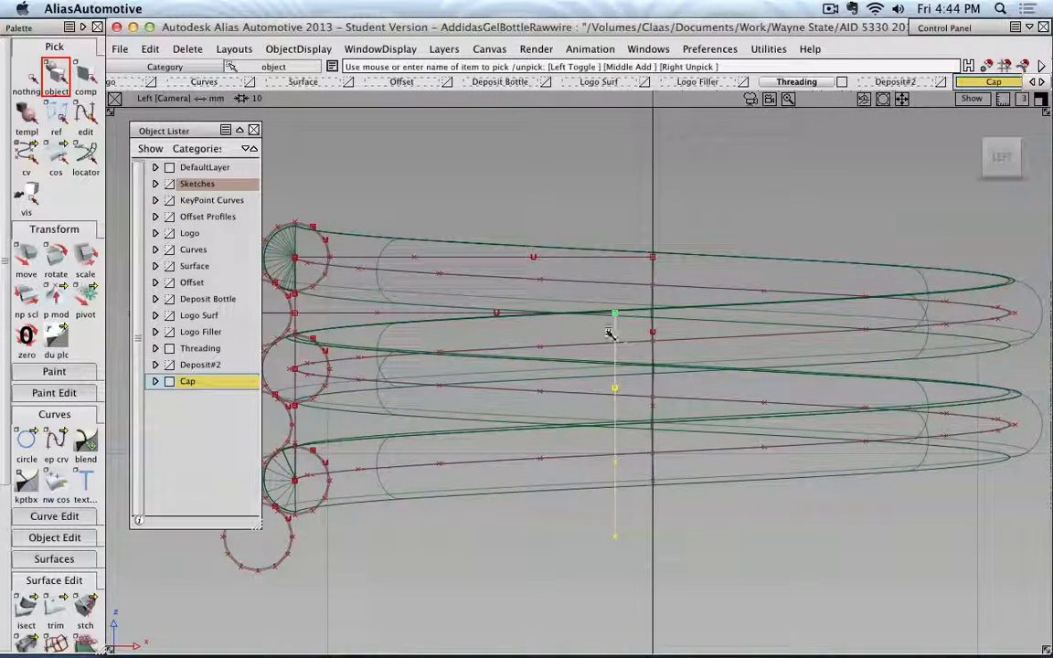
pyautogui.click(26, 255)
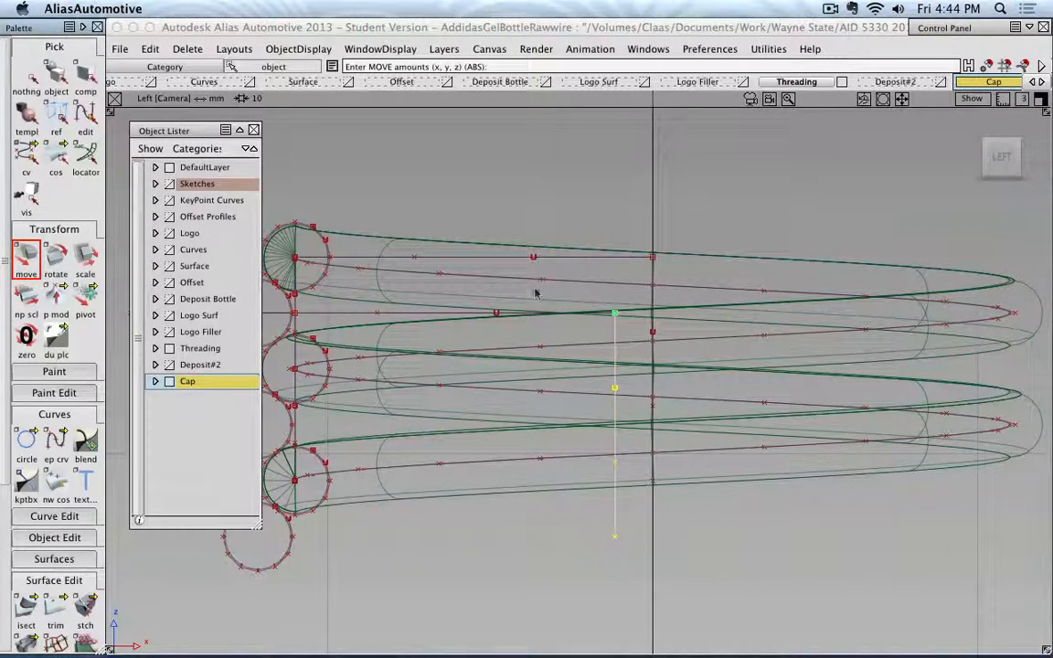
pyautogui.click(169, 349)
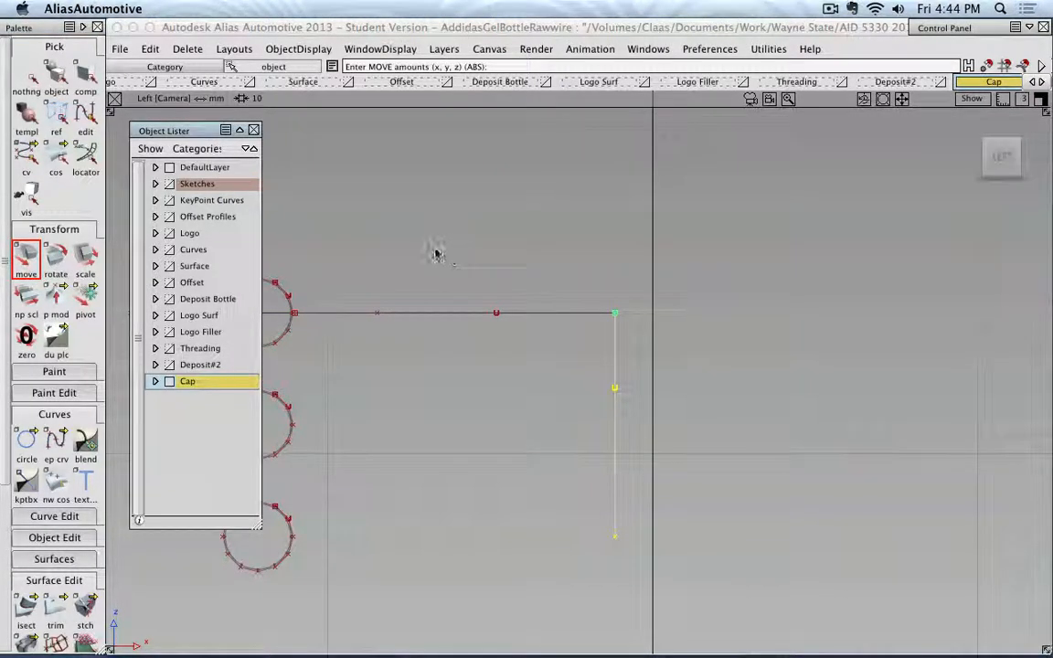
pyautogui.moveTo(435, 249); pyautogui.dragTo(650, 265, button='middle')
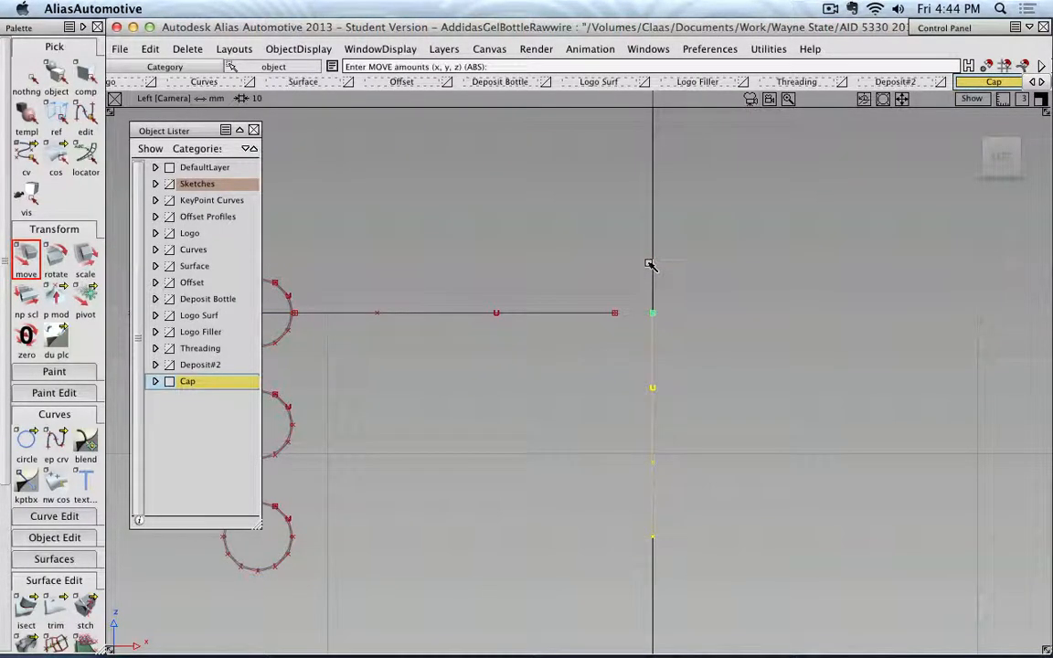
pyautogui.keyDown('alt'); pyautogui.keyDown('shift'); pyautogui.moveTo(576, 311); pyautogui.dragTo(541, 310, button='right'); pyautogui.keyUp('shift'); pyautogui.keyUp('alt')
pyautogui.keyDown('alt'); pyautogui.keyDown('shift'); pyautogui.moveTo(464, 277); pyautogui.dragTo(567, 279, button='middle'); pyautogui.keyUp('shift'); pyautogui.keyUp('alt')
pyautogui.click(22, 82)
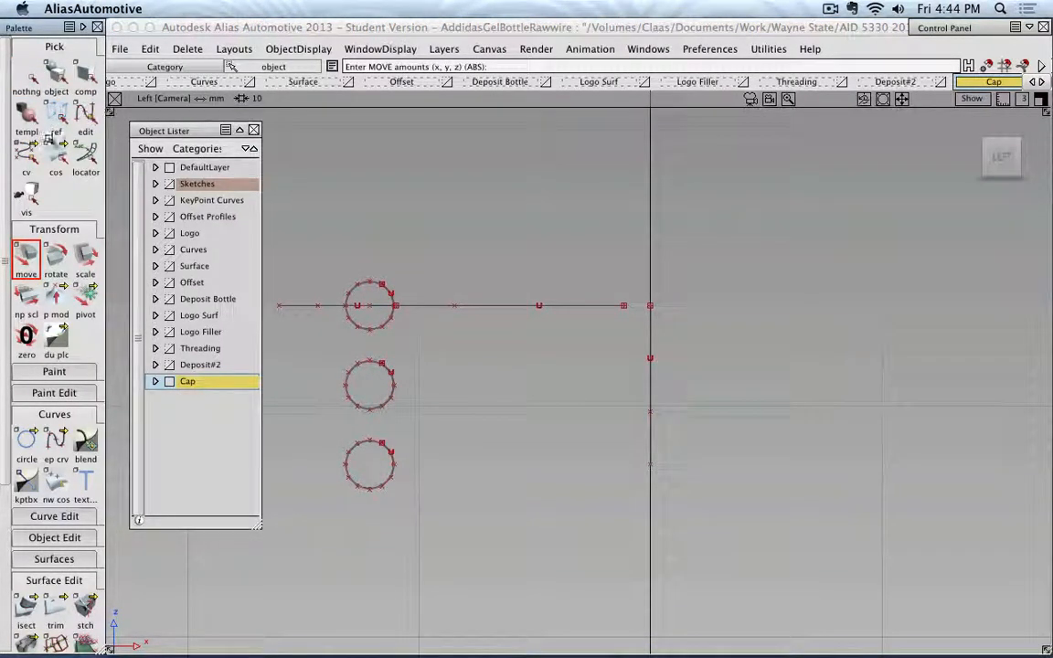
# Extend the long horizontal construction curve by snapping its inner end control vertex to the top end of the vertical curve.
pyautogui.click(25, 156)
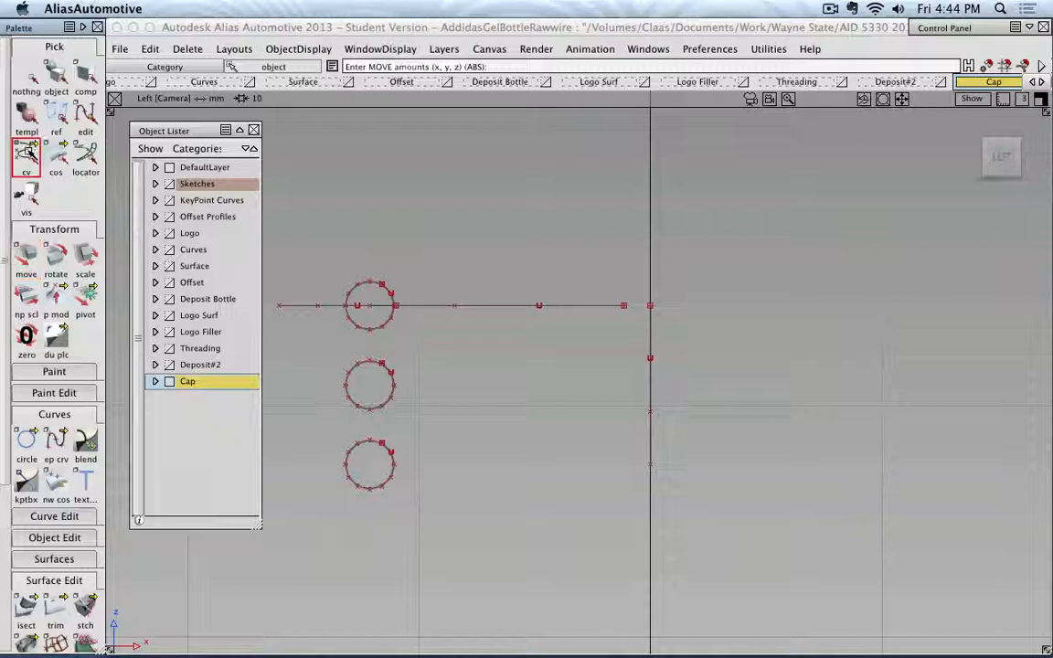
pyautogui.click(624, 311)
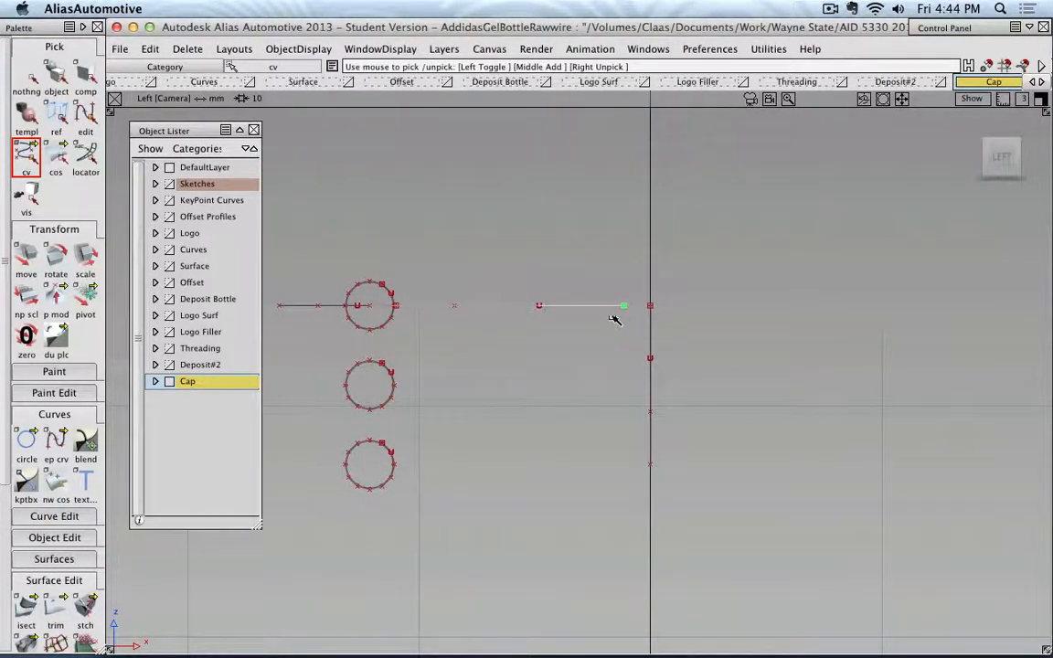
pyautogui.click(22, 257)
pyautogui.keyDown('shift'); pyautogui.keyDown('super'); pyautogui.moveTo(618, 294); pyautogui.dragTo(653, 295, button='right'); pyautogui.keyUp('super'); pyautogui.keyUp('shift')
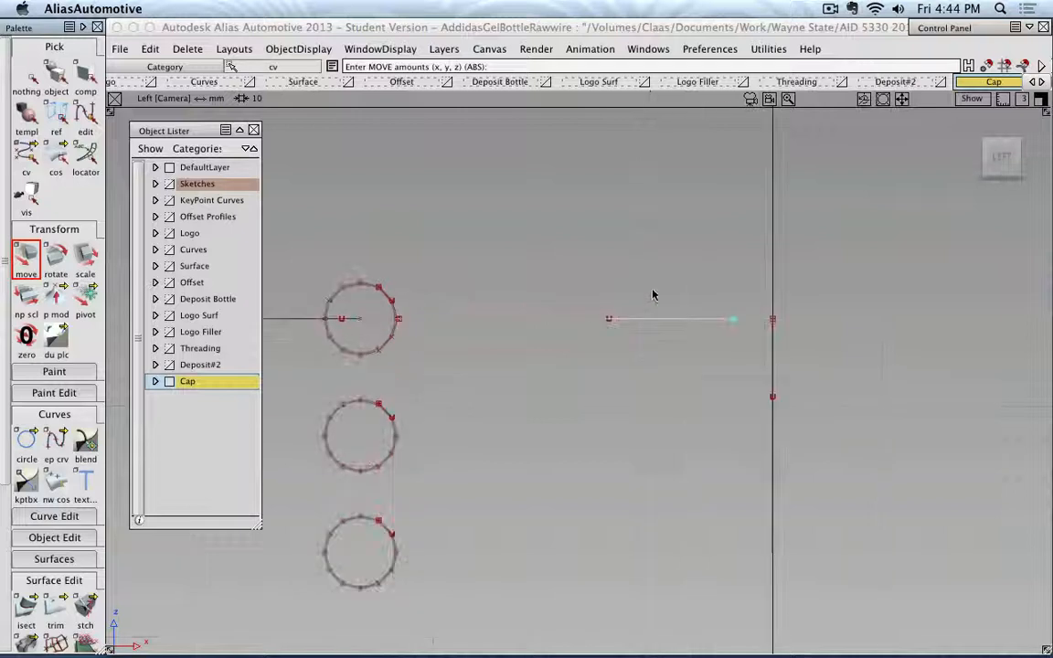
pyautogui.moveTo(737, 309); pyautogui.dragTo(775, 322)
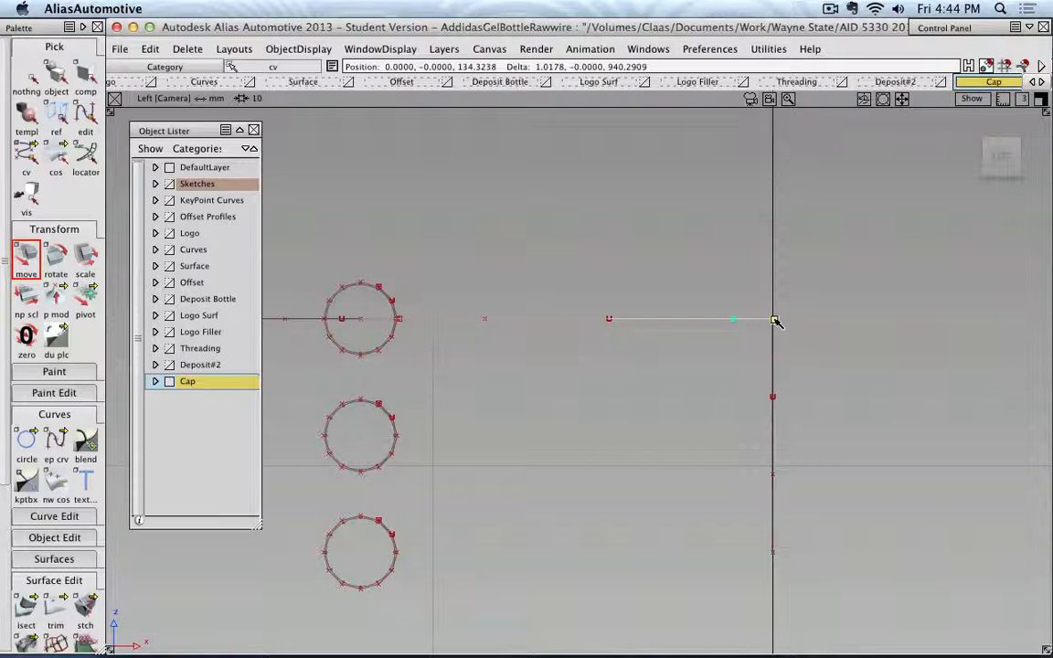
pyautogui.moveTo(775, 322); pyautogui.dragTo(775, 321)
pyautogui.keyDown('alt'); pyautogui.keyDown('shift'); pyautogui.moveTo(775, 322); pyautogui.dragTo(501, 335, button='right'); pyautogui.keyUp('shift'); pyautogui.keyUp('alt')
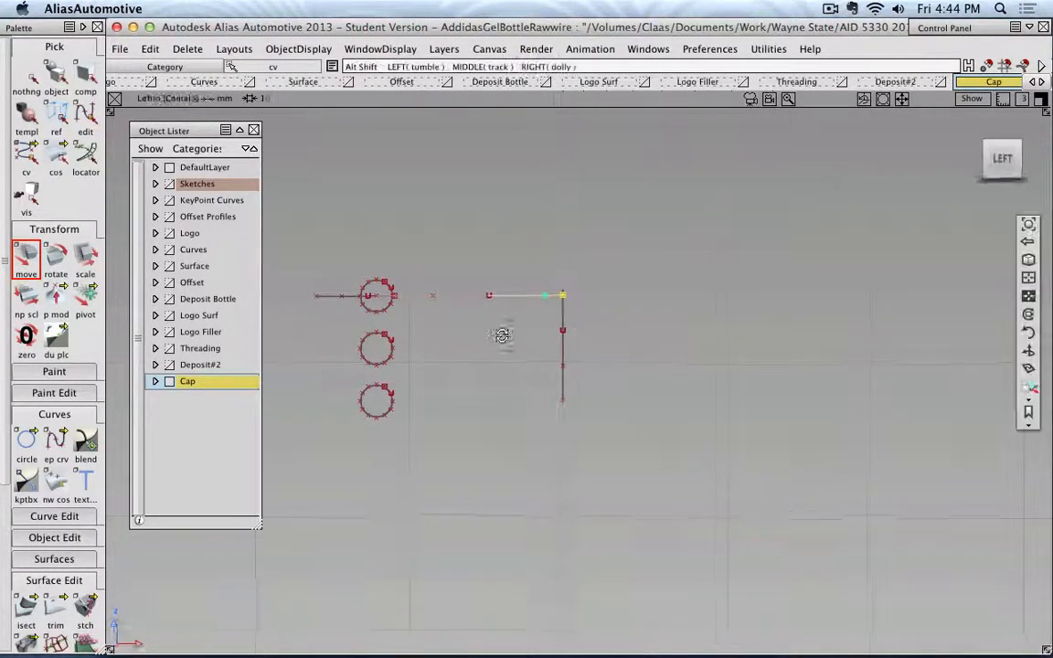
pyautogui.keyDown('alt'); pyautogui.keyDown('shift'); pyautogui.moveTo(502, 335); pyautogui.dragTo(348, 233); pyautogui.keyUp('shift'); pyautogui.keyUp('alt')
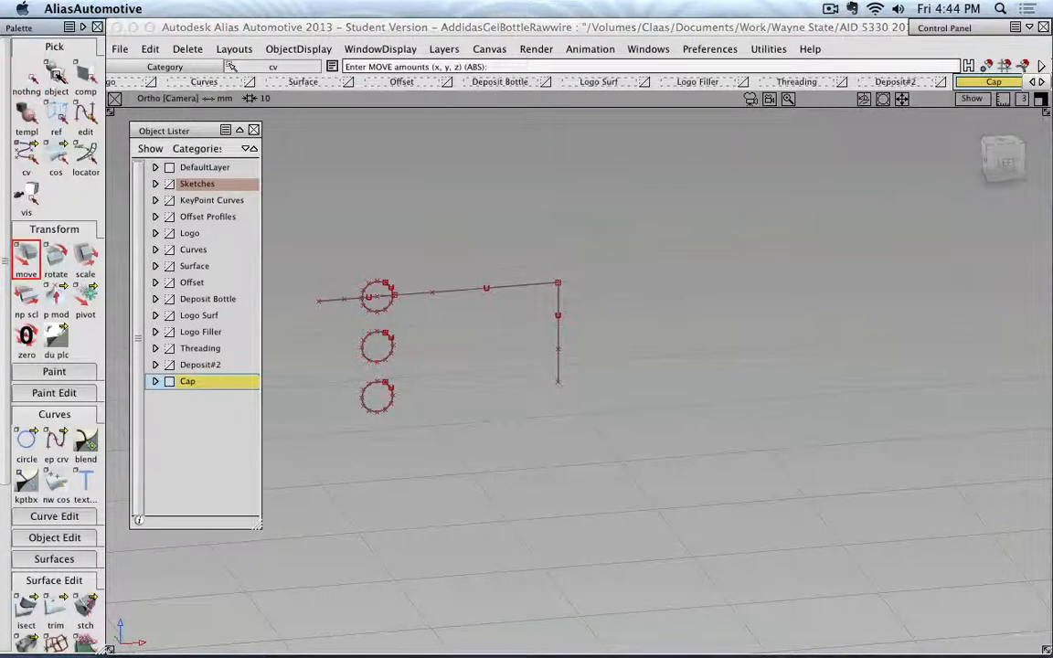
pyautogui.click(56, 73)
pyautogui.click(464, 291)
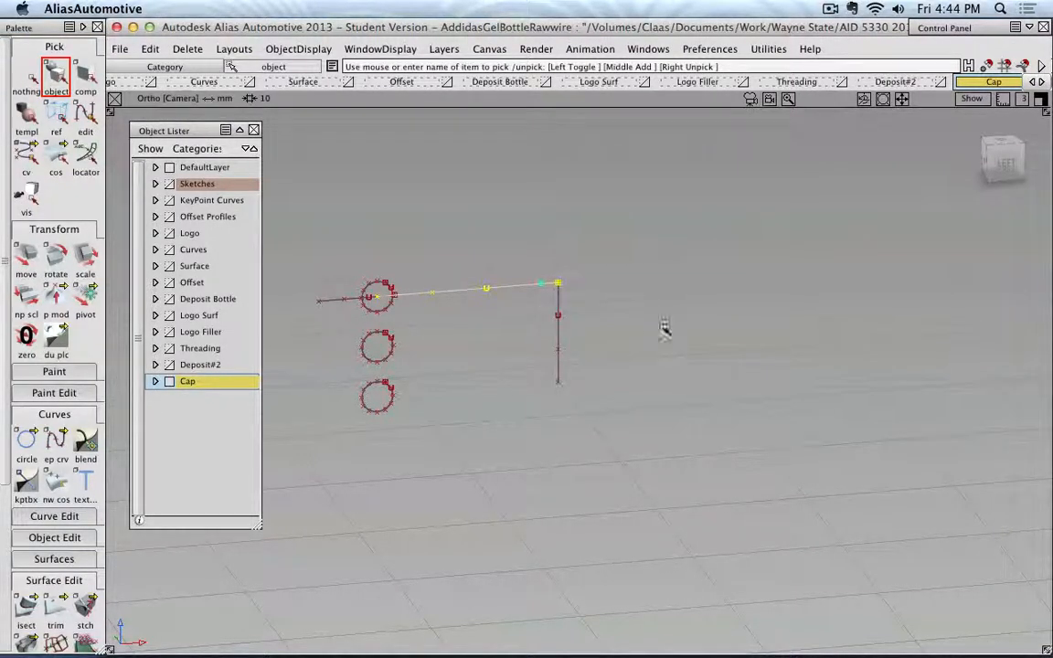
pyautogui.click(25, 75)
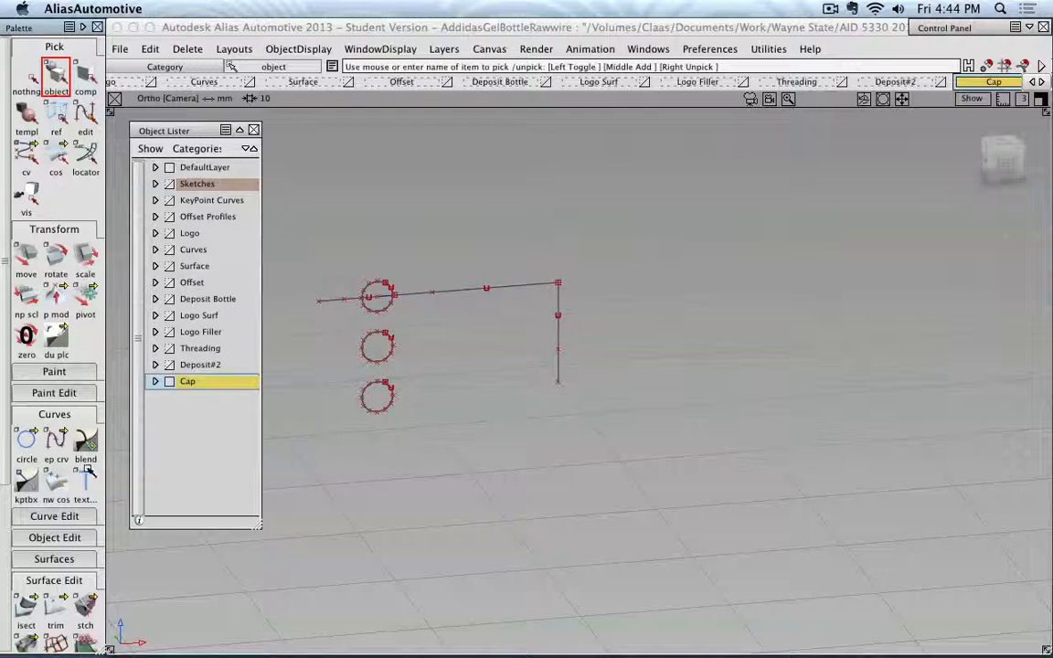
# Create a monorail surface with the horizontal curve as generation curve and the vertical curve as rail, using a Rotate Xform of 720.
pyautogui.click(71, 414)
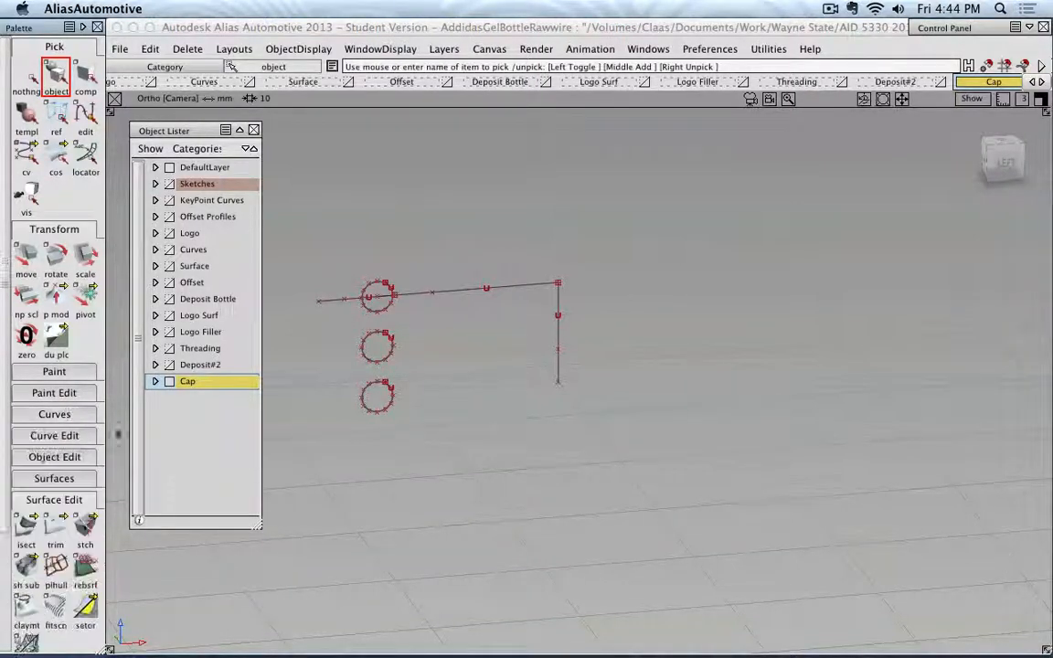
pyautogui.click(60, 501)
pyautogui.click(59, 479)
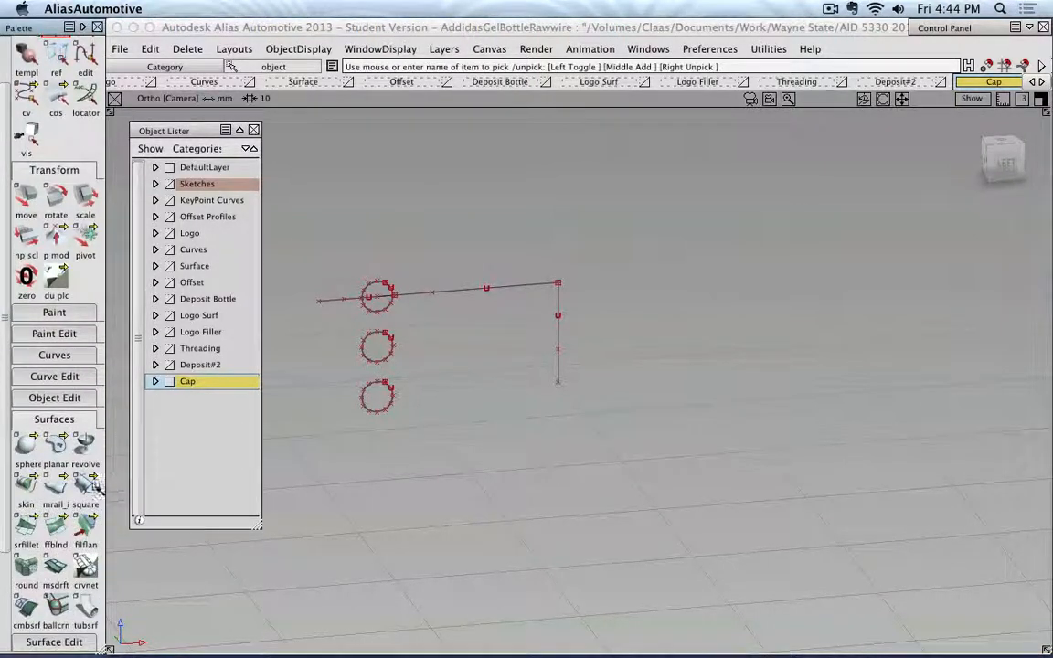
pyautogui.click(57, 487)
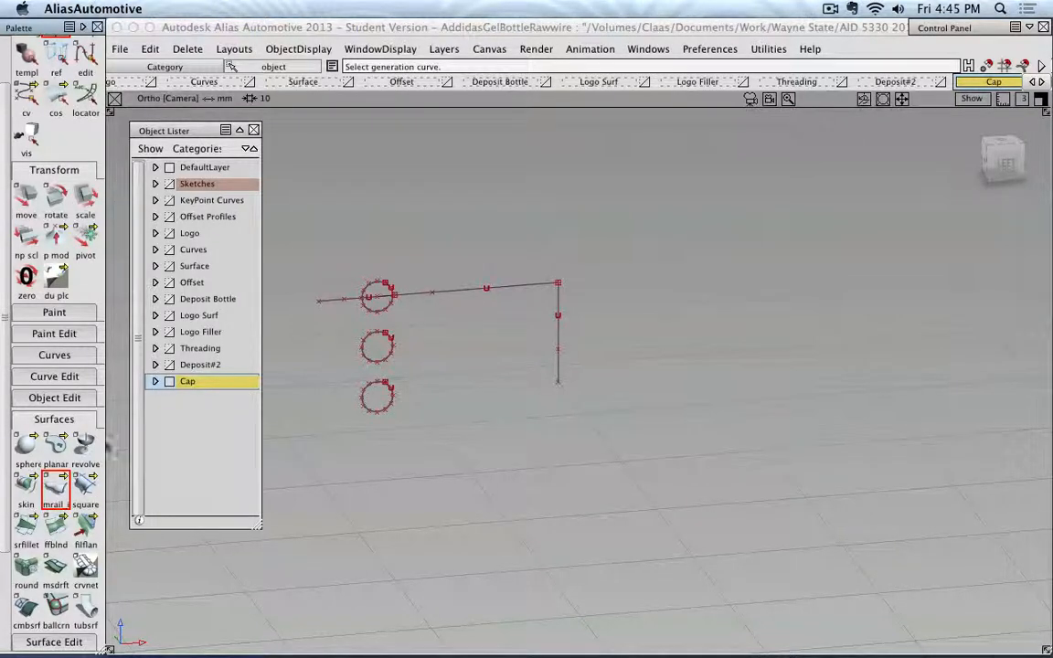
pyautogui.doubleClick(57, 490)
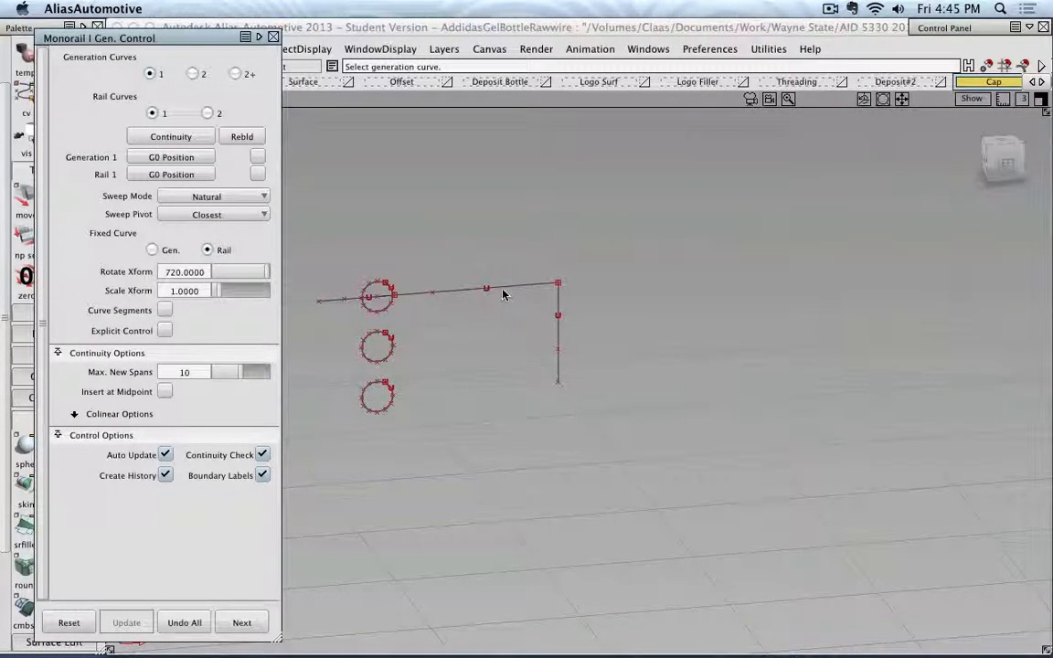
pyautogui.click(489, 289)
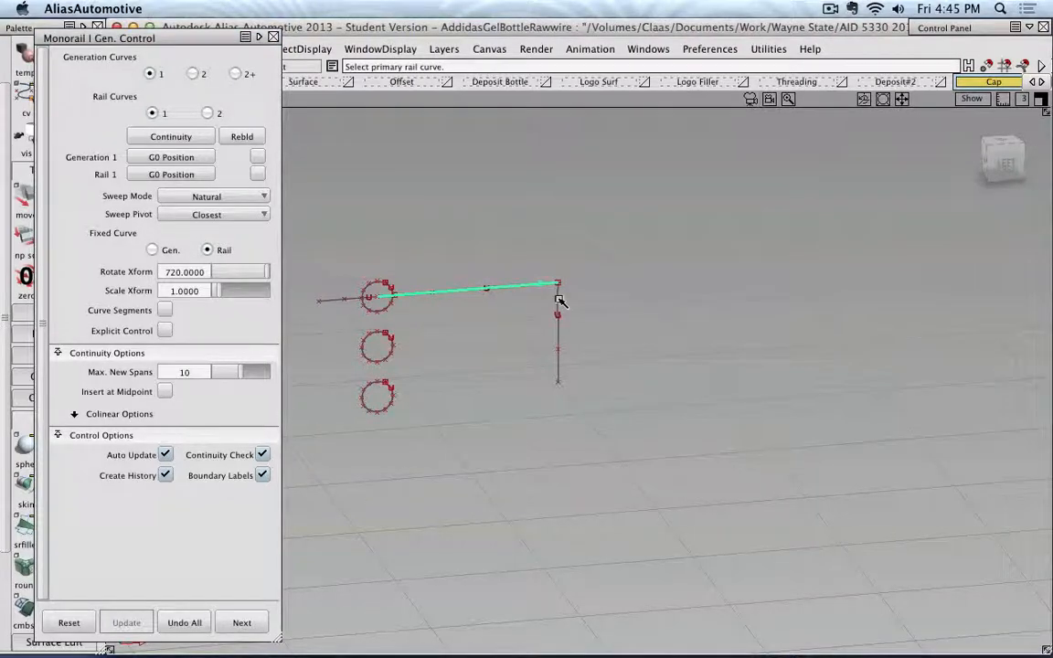
pyautogui.click(559, 294)
pyautogui.click(272, 37)
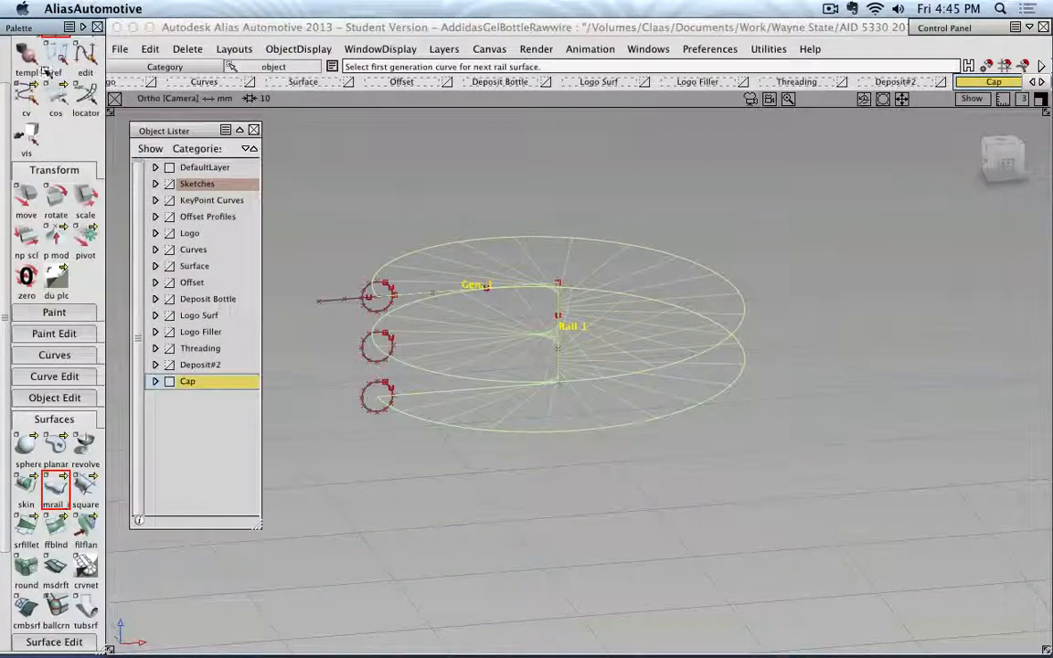
# Deselect everything and duplicate the spiral surface's outer edge as a separate curve.
pyautogui.scroll(2, 78, 187)
pyautogui.click(55, 228)
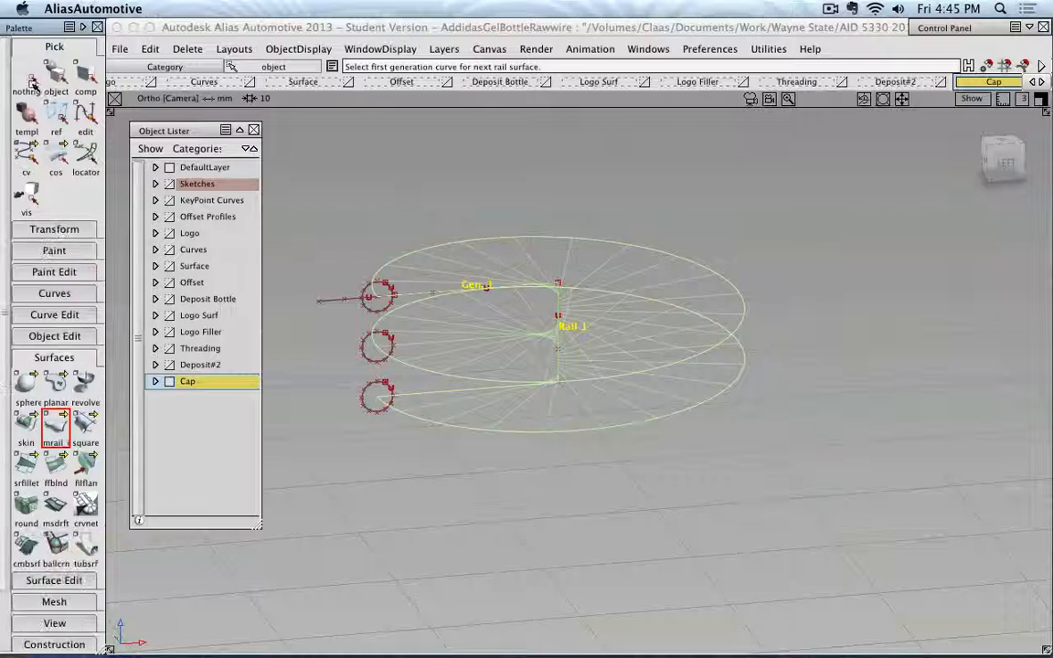
pyautogui.click(29, 75)
pyautogui.click(57, 73)
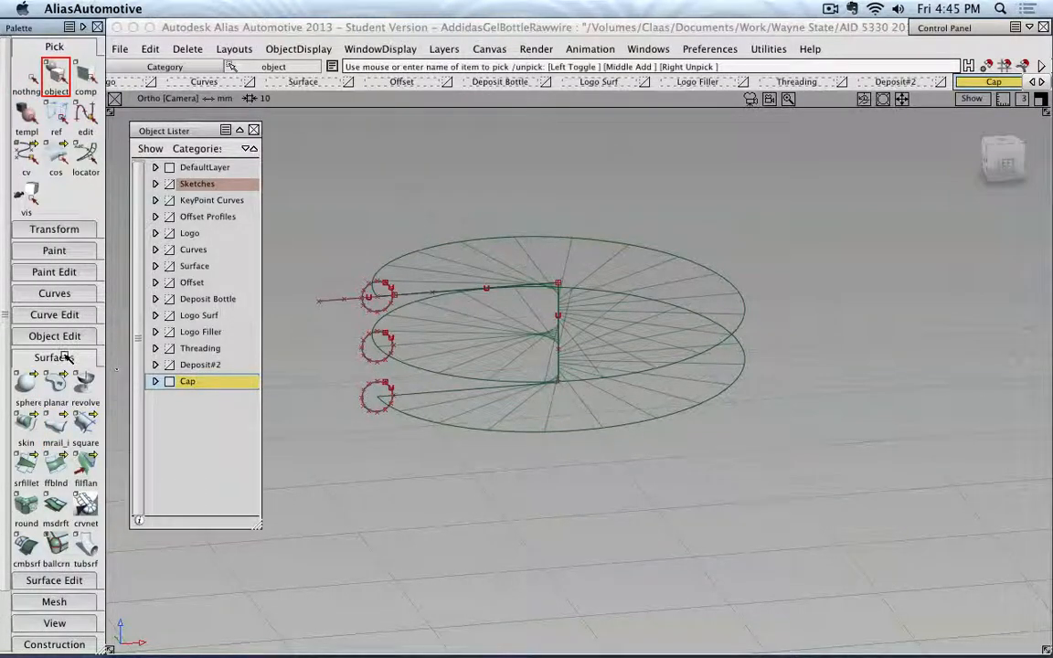
pyautogui.click(71, 314)
pyautogui.click(69, 314)
pyautogui.click(25, 341)
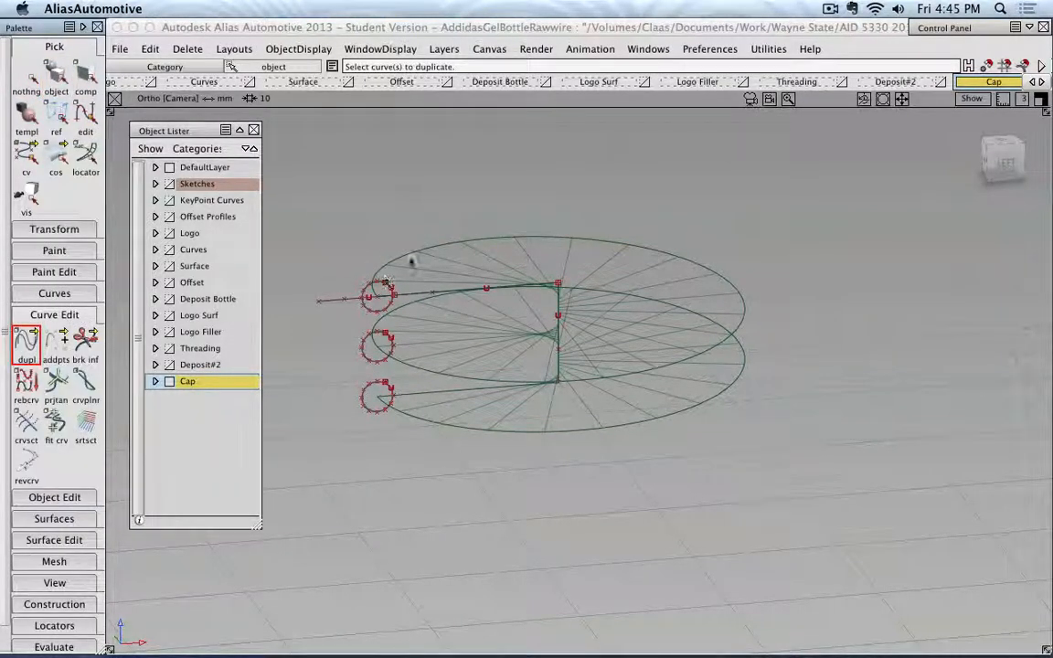
pyautogui.click(409, 261)
# Delete the spiral monorail surface, keeping the duplicated outer edge curve.
pyautogui.click(55, 75)
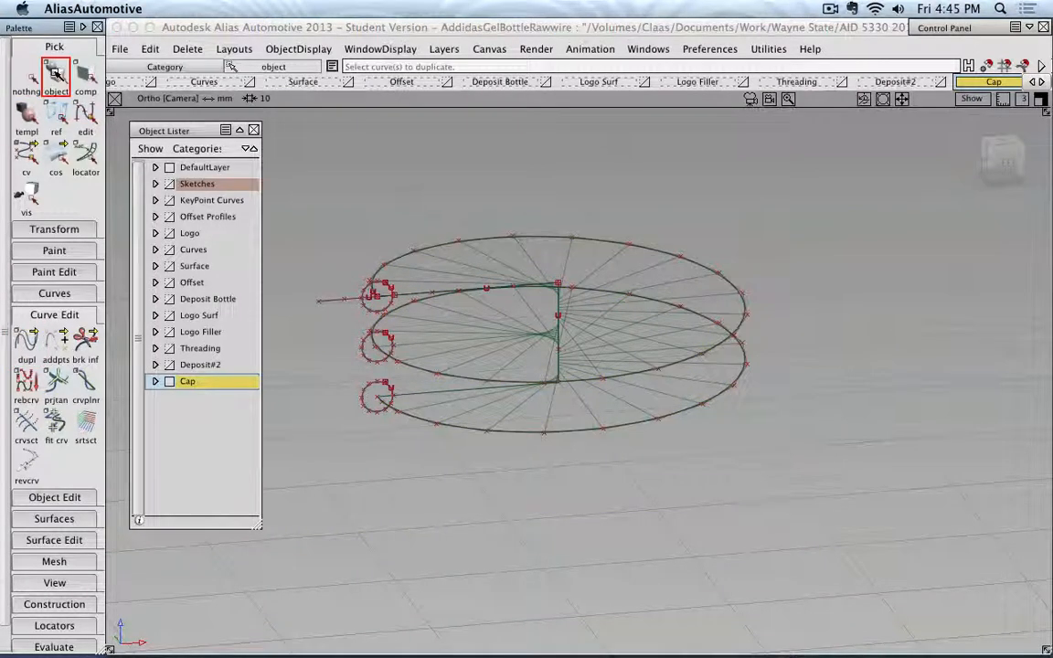
pyautogui.click(495, 266)
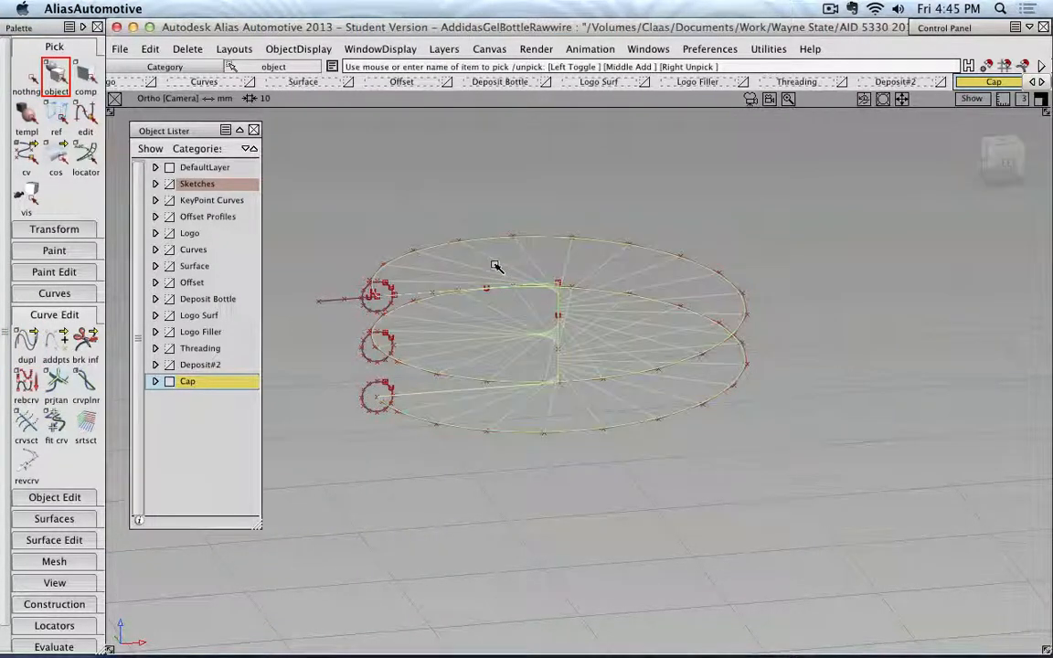
pyautogui.press('Delete')
pyautogui.press('Return')
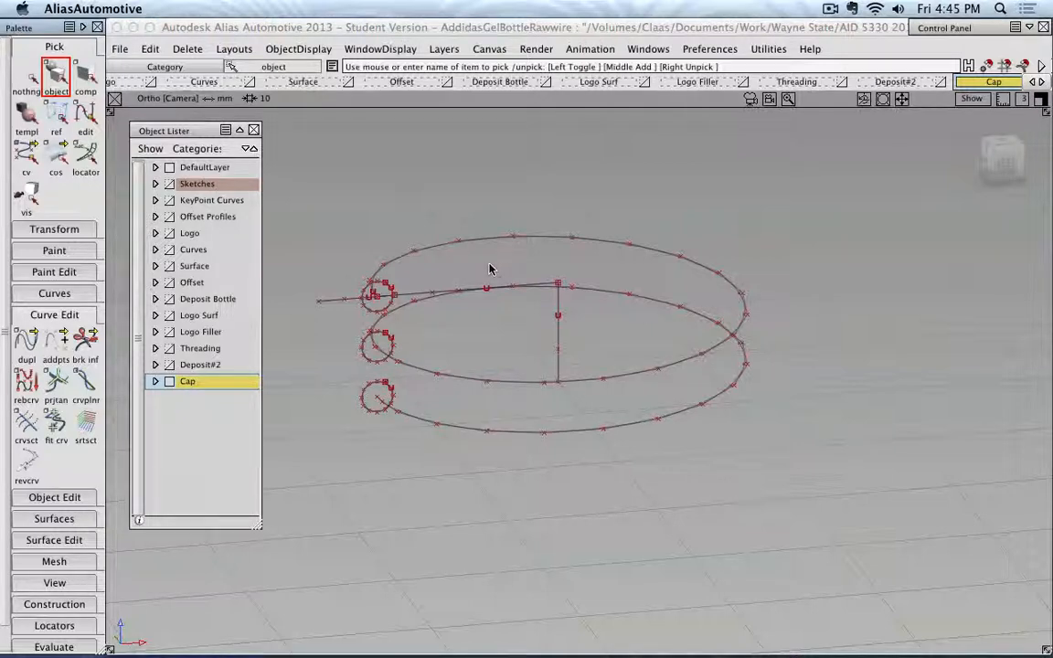
# Build a tube surface along the duplicated spiral curve with the Tube Surface tool, then leave the tool.
pyautogui.click(73, 315)
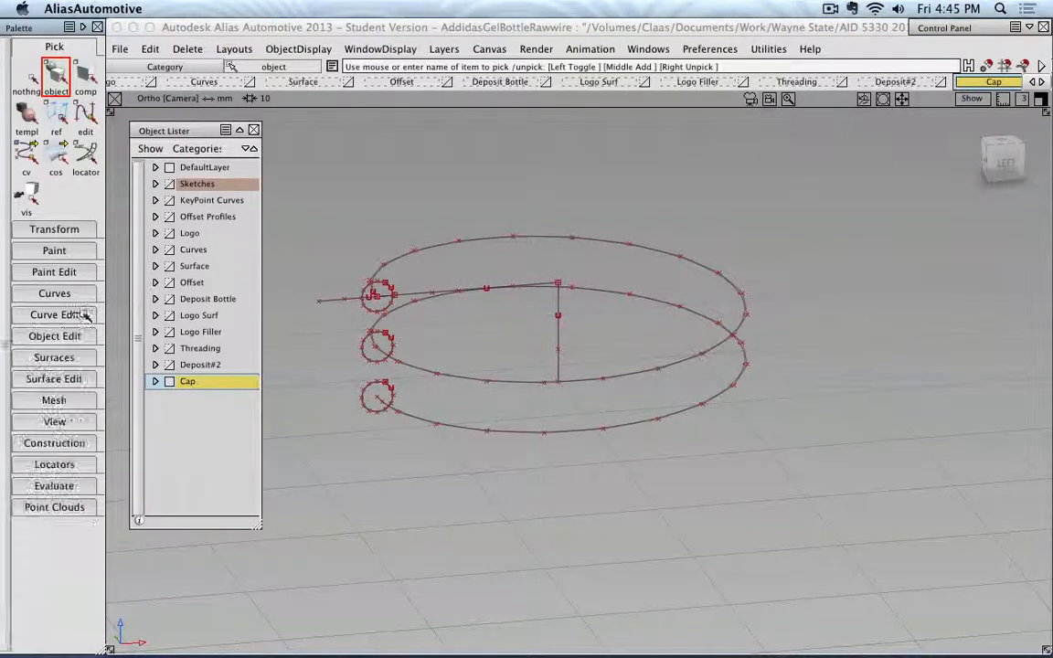
pyautogui.click(87, 357)
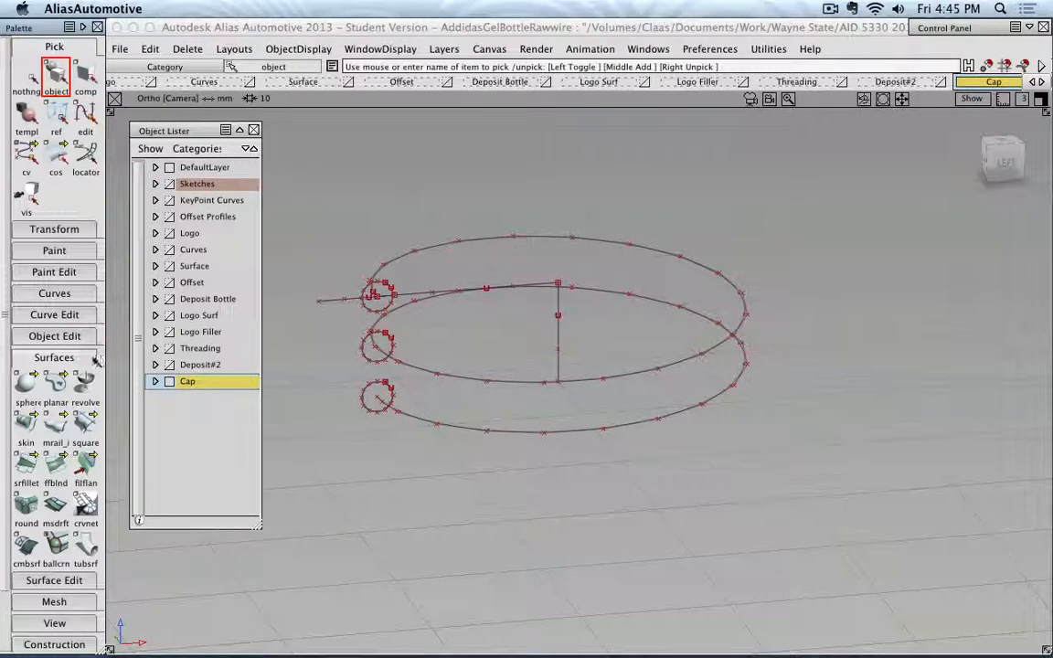
pyautogui.click(86, 546)
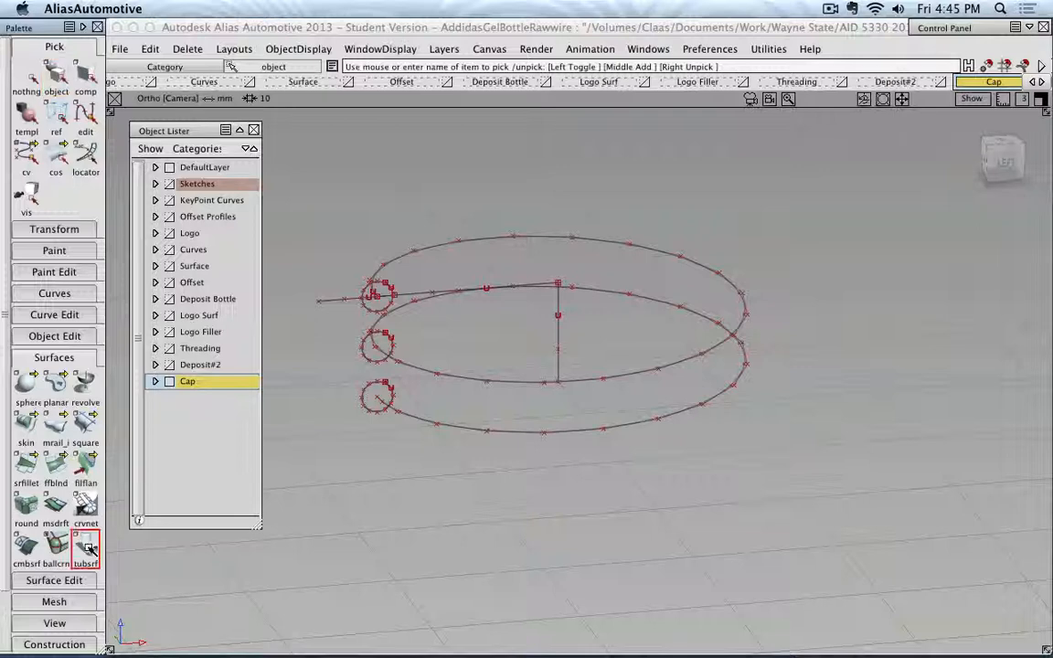
pyautogui.click(403, 261)
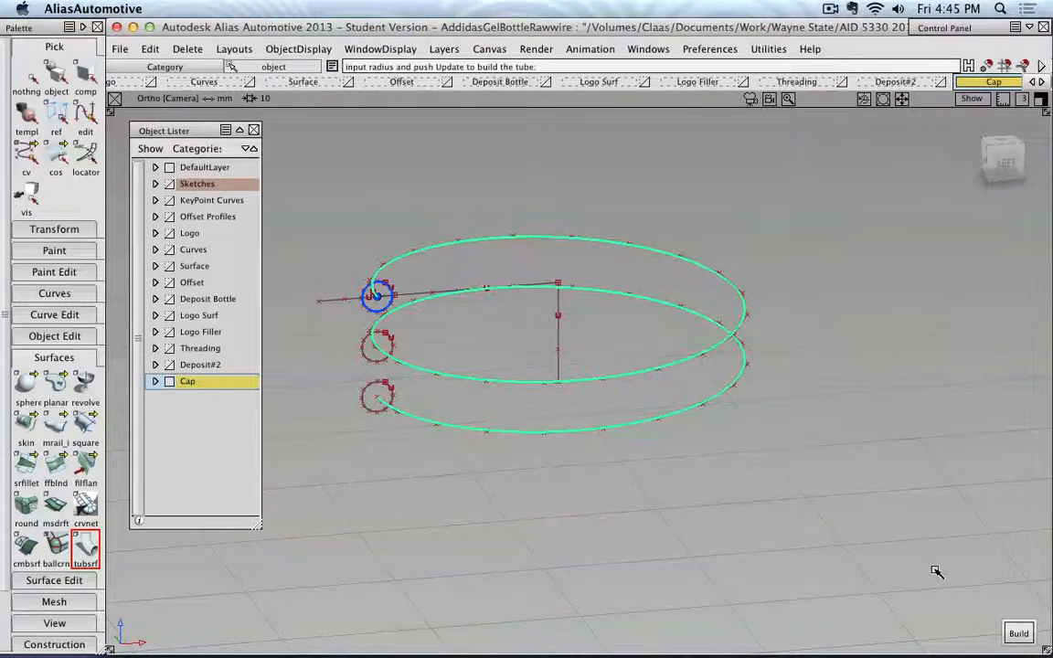
pyautogui.click(1017, 634)
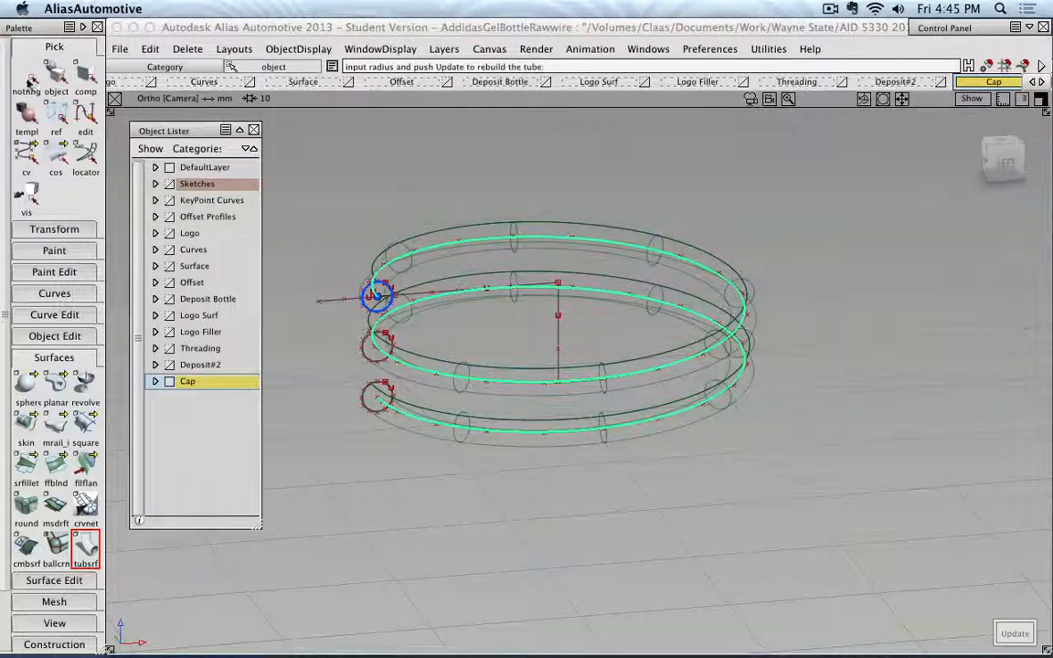
pyautogui.click(56, 78)
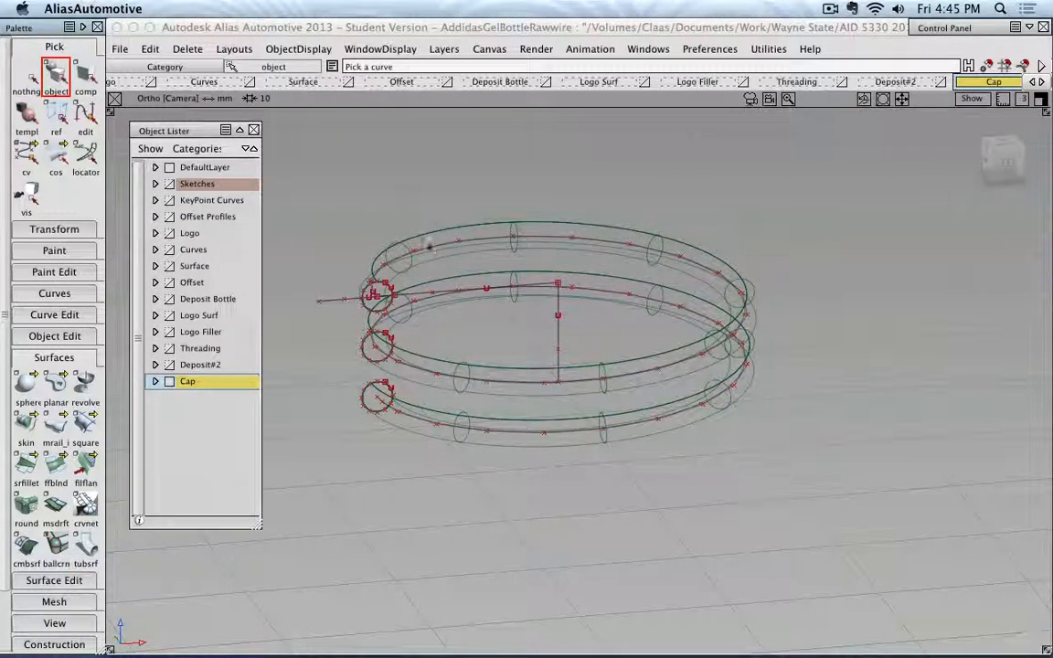
# Display the model shaded and show the Threading layer to check how the cap thread fits between the bottle's threads.
pyautogui.keyDown('ctrl'); pyautogui.keyDown('shift'); pyautogui.moveTo(343, 232); pyautogui.dragTo(372, 229); pyautogui.keyUp('shift'); pyautogui.keyUp('ctrl')
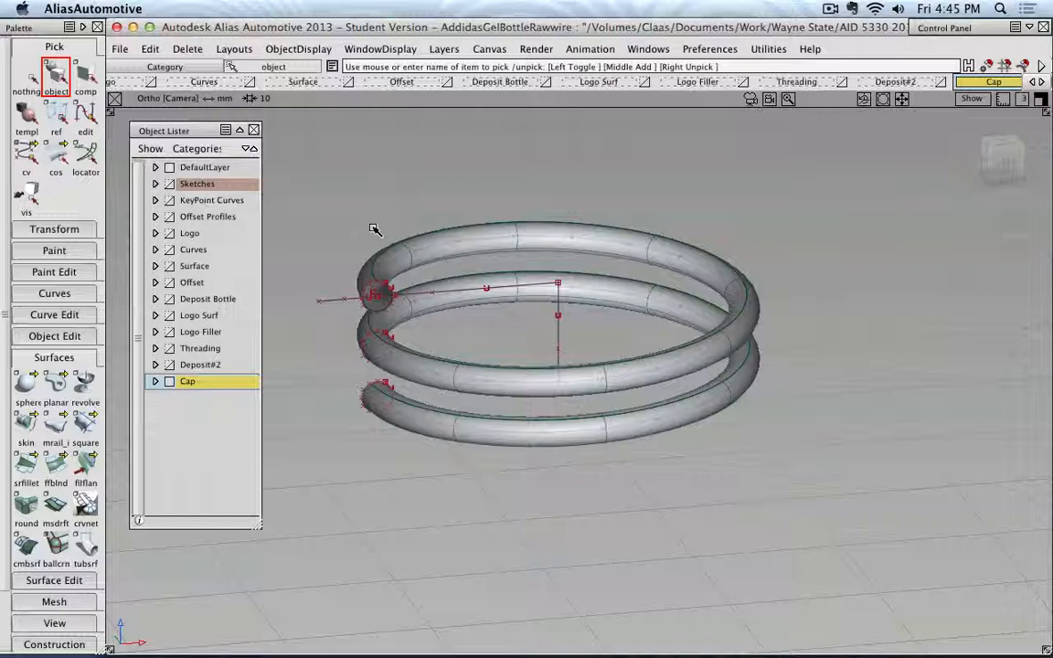
pyautogui.click(170, 348)
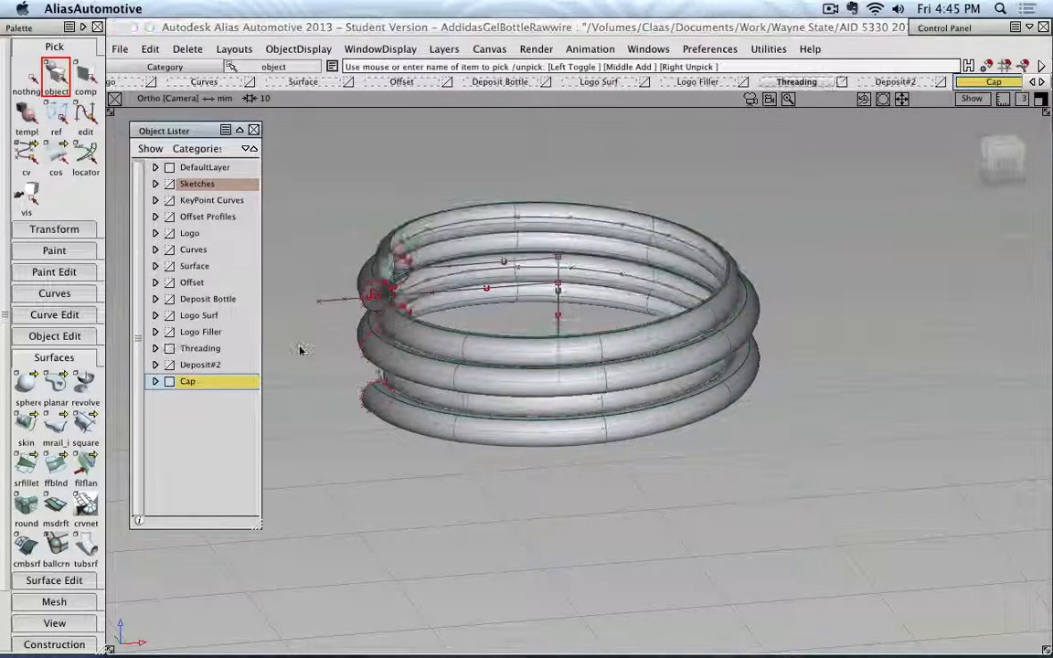
pyautogui.keyDown('alt'); pyautogui.keyDown('shift'); pyautogui.moveTo(371, 240); pyautogui.dragTo(462, 244); pyautogui.keyUp('shift'); pyautogui.keyUp('alt')
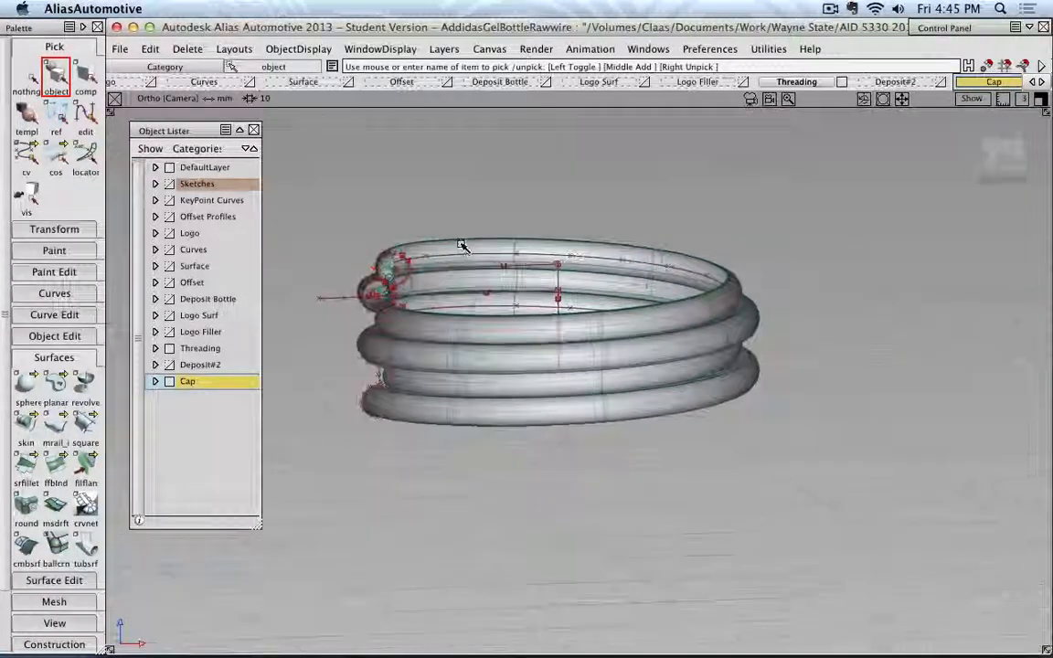